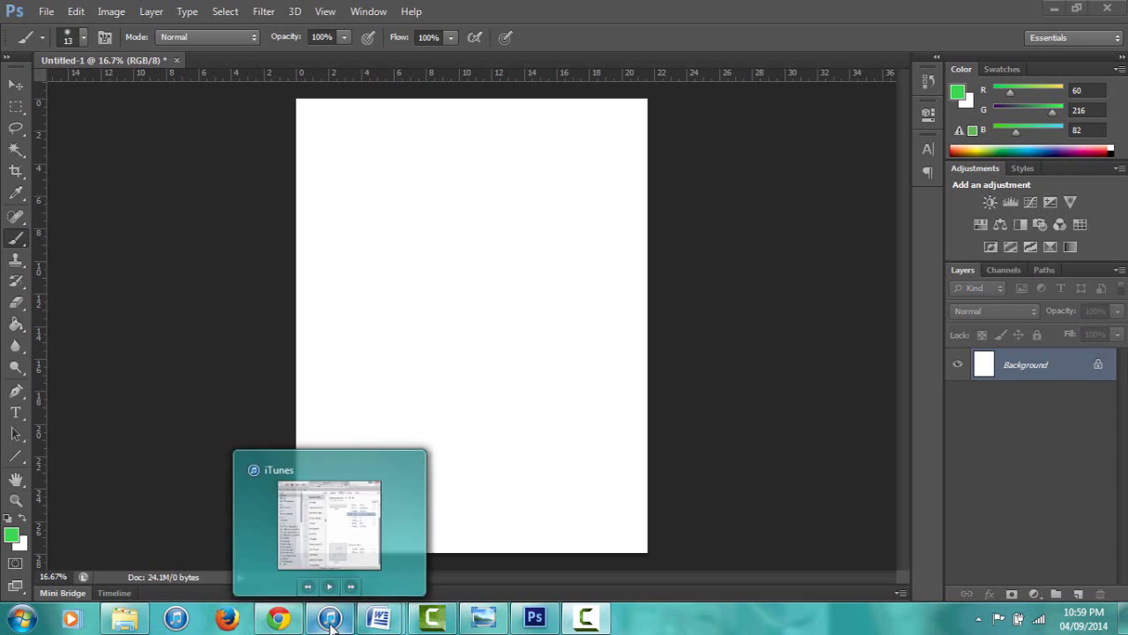
Switch to iTunes, play "The Chain" with the system volume raised, and pause and minimize it to return to Photoshop.
left_click(330, 624)
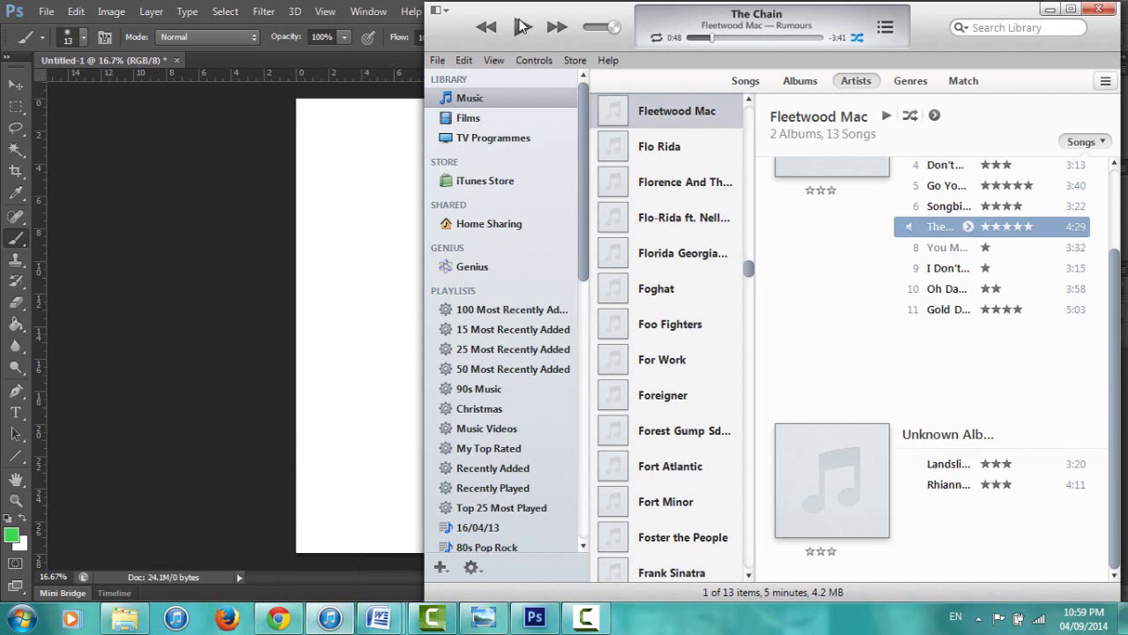
key("XF86AudioRaiseVolume")
key("XF86AudioRaiseVolume")
key("XF86AudioRaiseVolume")
key("XF86AudioRaiseVolume")
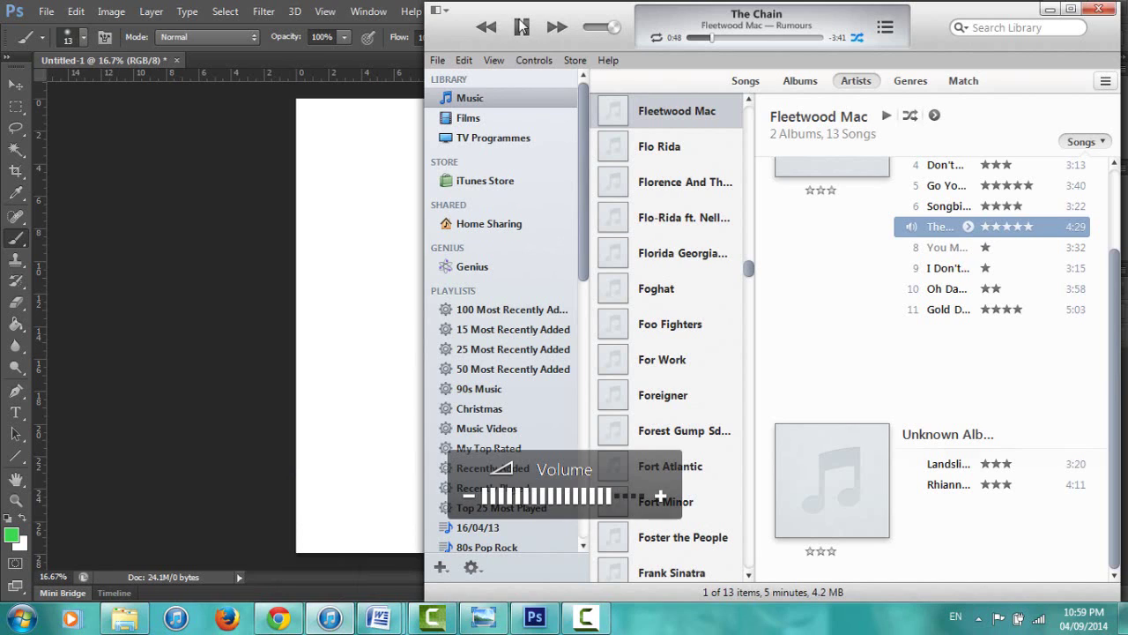
left_click(520, 26)
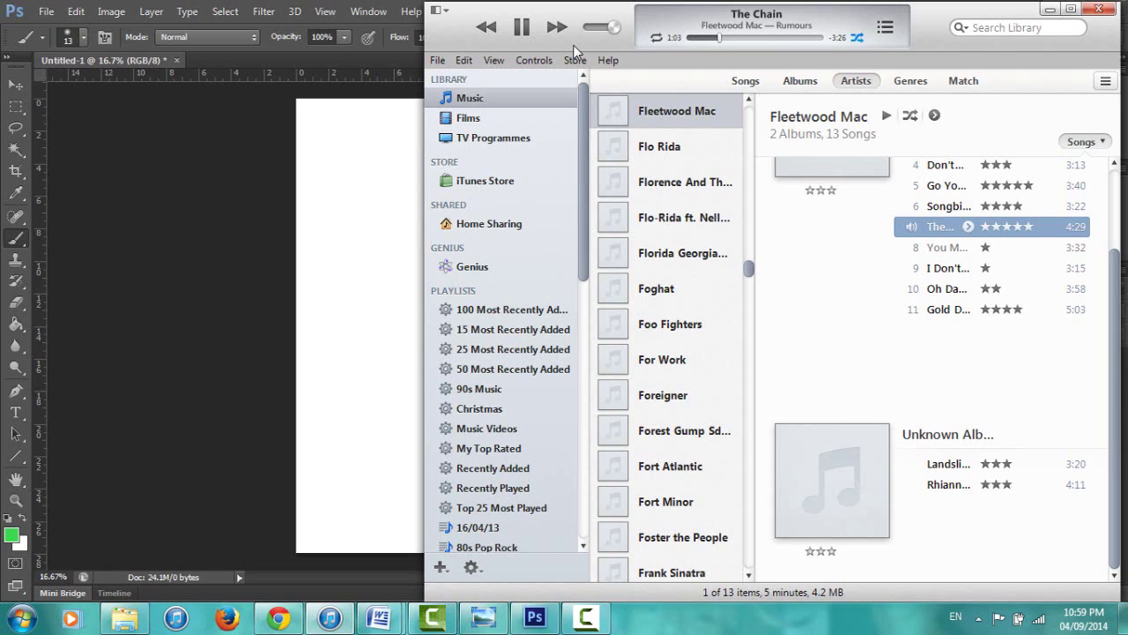
left_click(523, 29)
left_click(1047, 12)
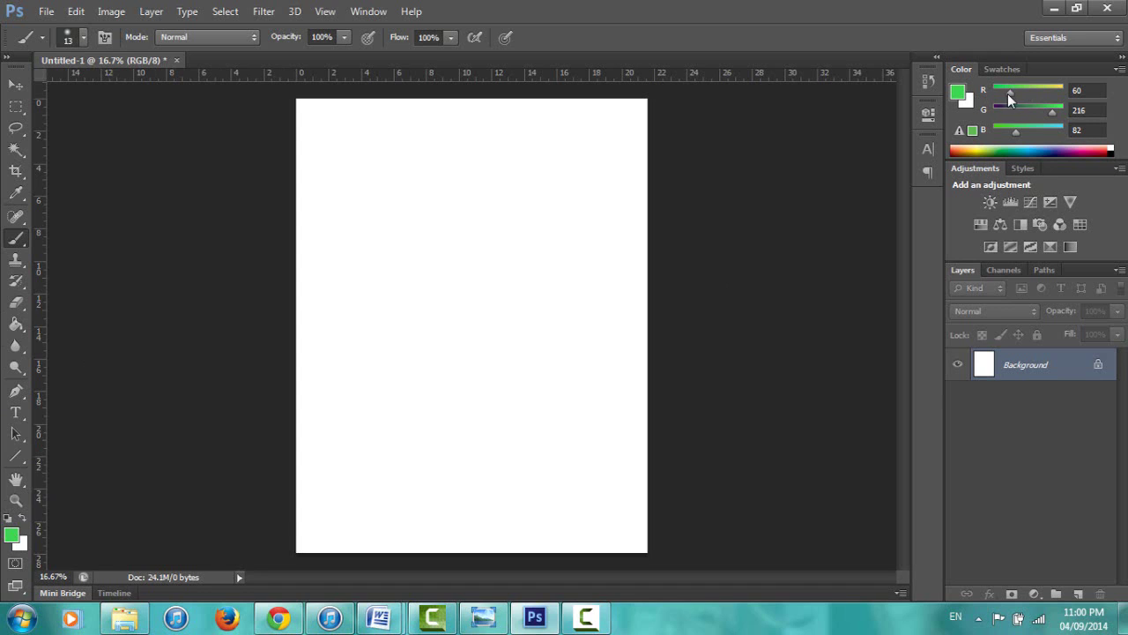
Set the foreground colour to black using RGB values 0, 0, 0.
mouse_move(1007, 94)
left_mouse_down()
mouse_move(996, 89)
mouse_move(1059, 115)
mouse_move(1014, 113)
left_mouse_up()
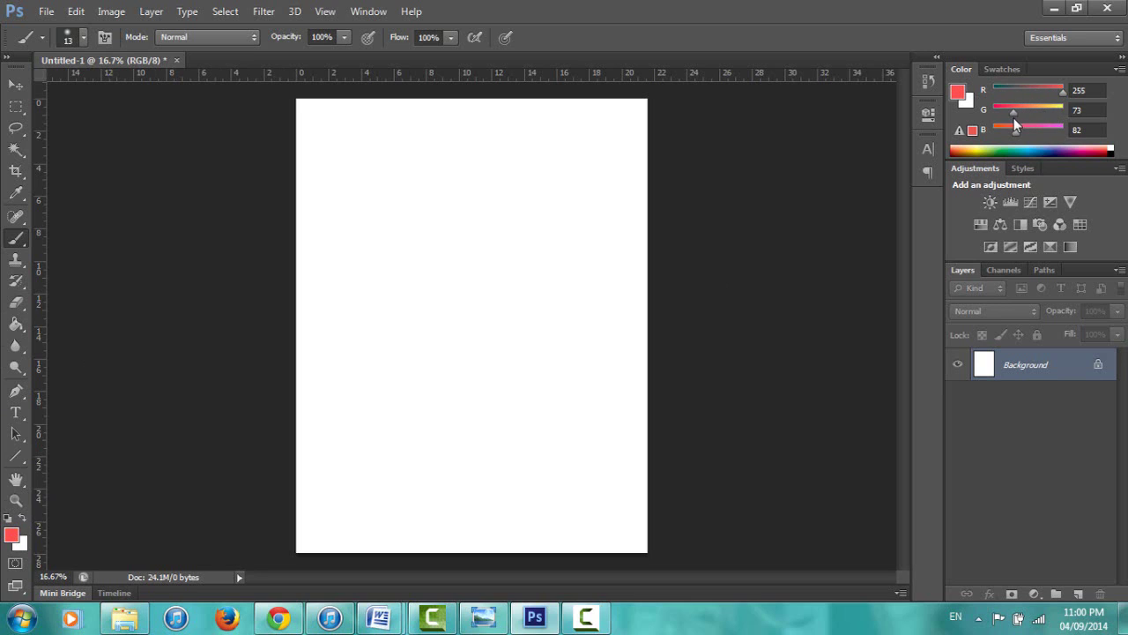
left_click(1095, 111)
type("0")
key("Return")
left_click(1084, 90)
type("0")
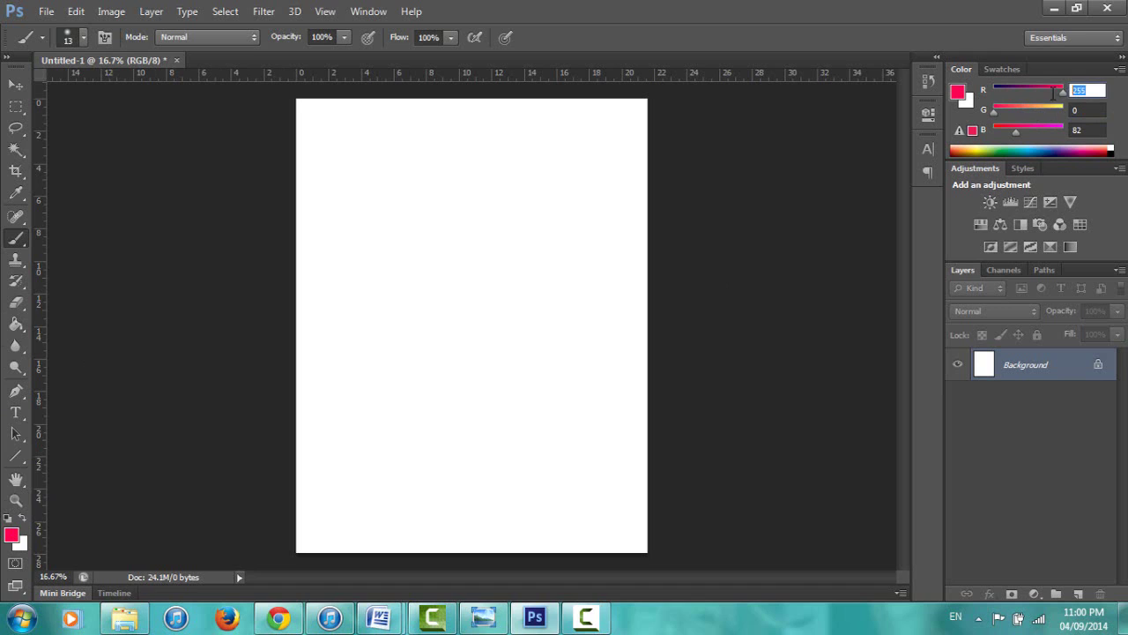
key("Return")
left_click(1078, 129)
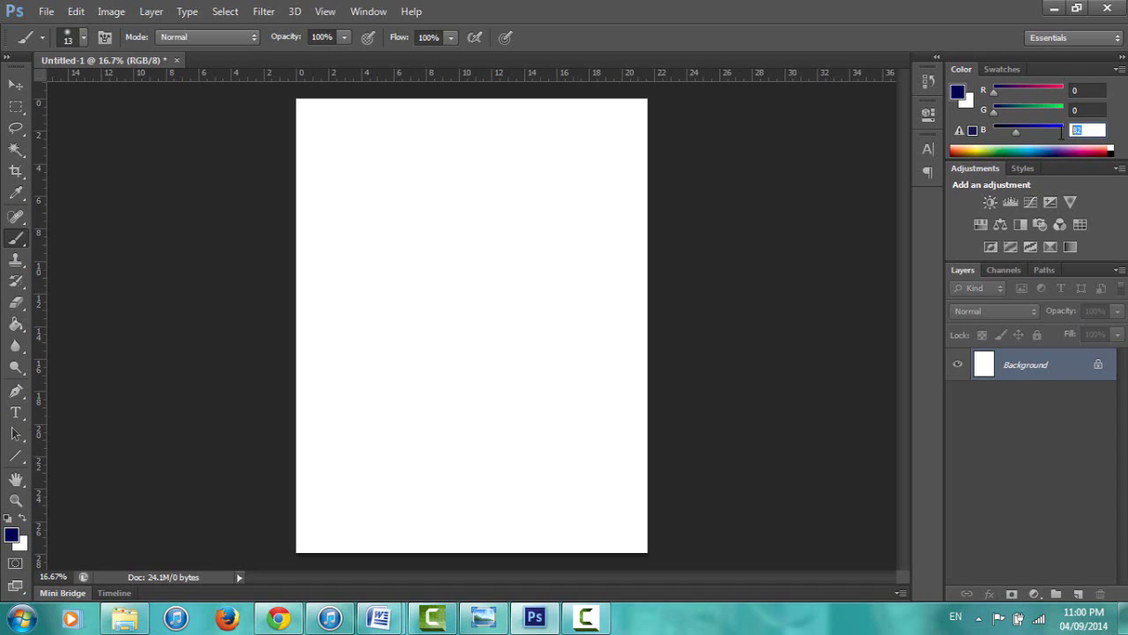
type("0")
key("Return")
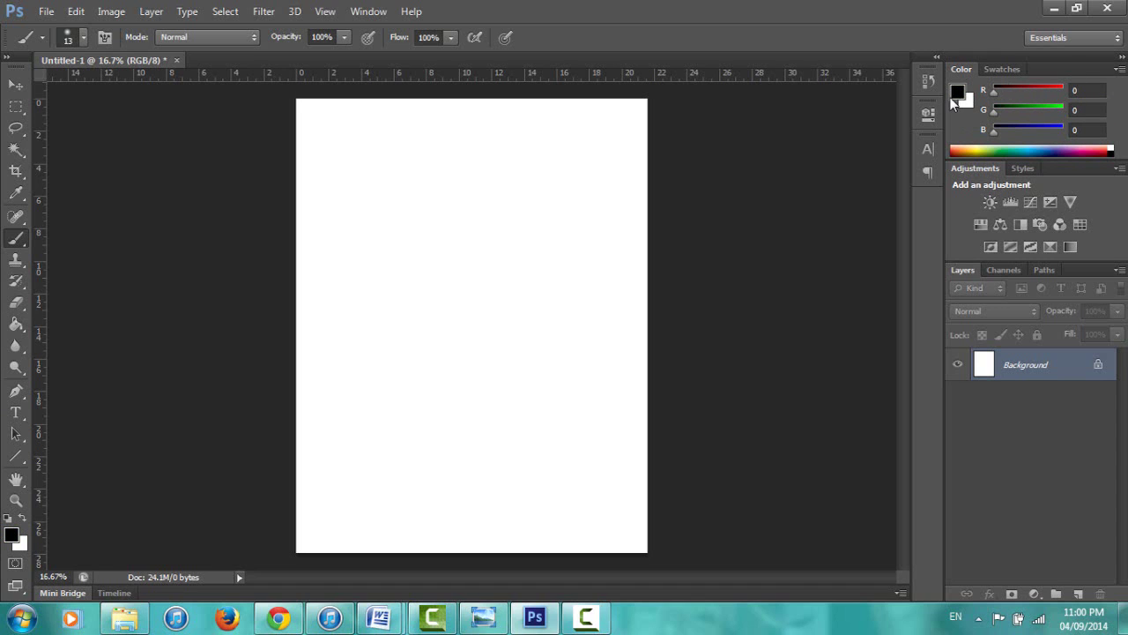
Raise the foreground colour's red, green and blue values one by one to 255 to make white.
left_click(1082, 90)
type("255")
key("Return")
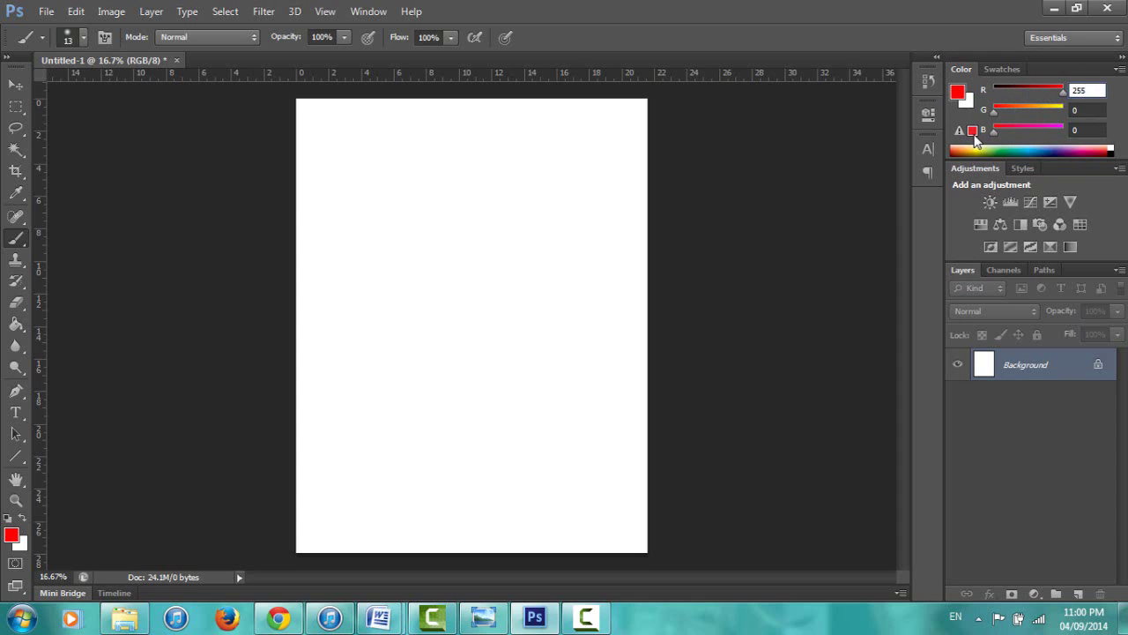
left_click(1090, 110)
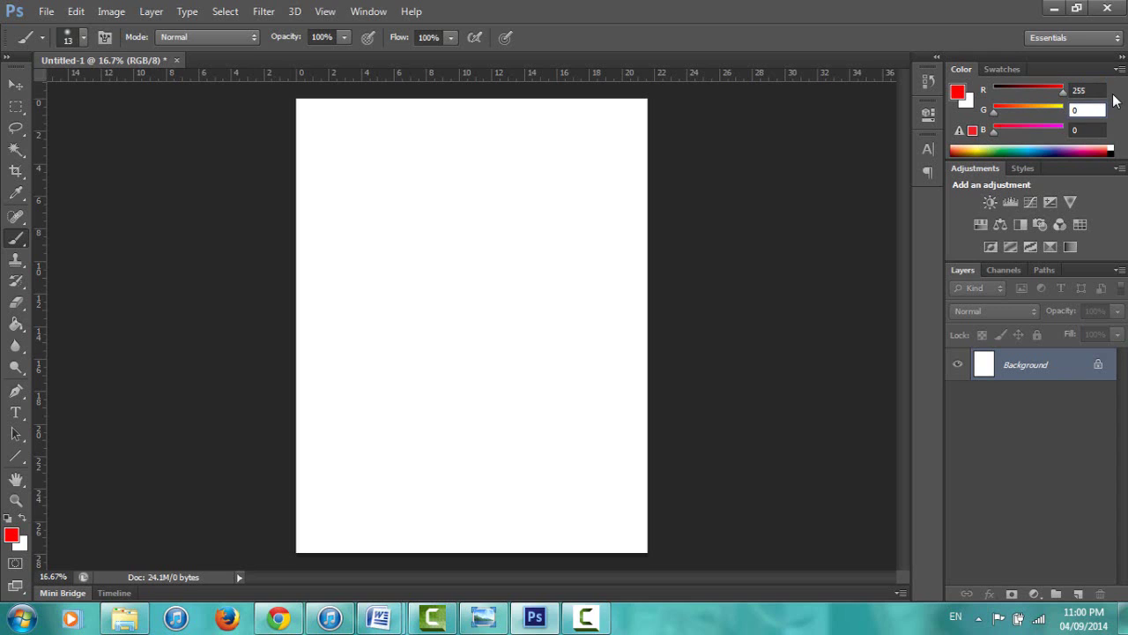
type("255")
key("Return")
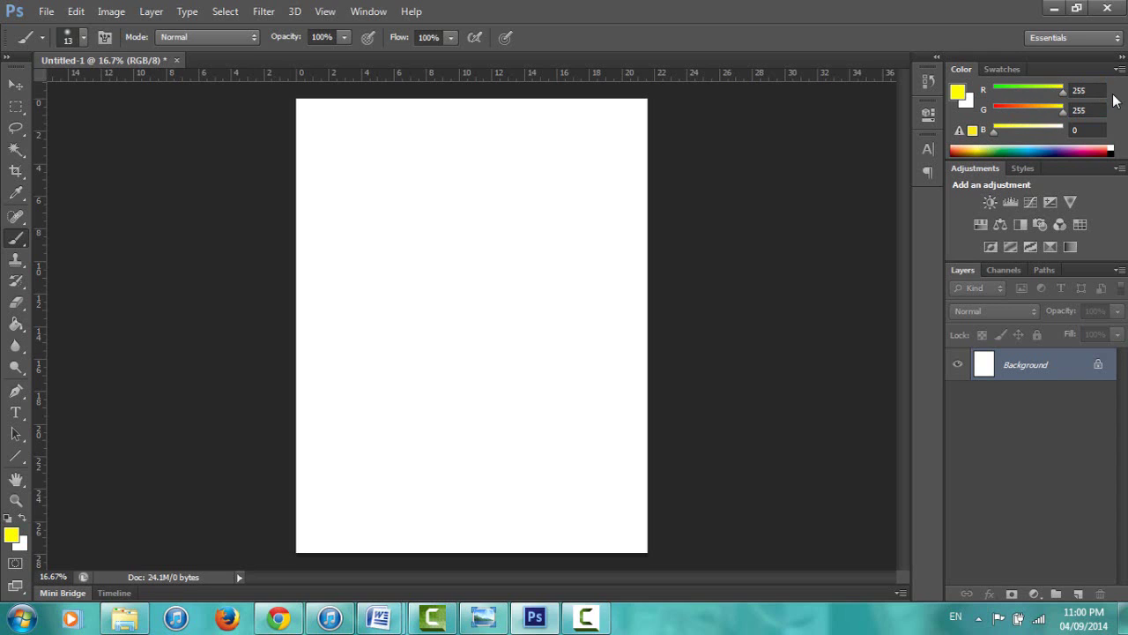
left_click(1077, 130)
type("255")
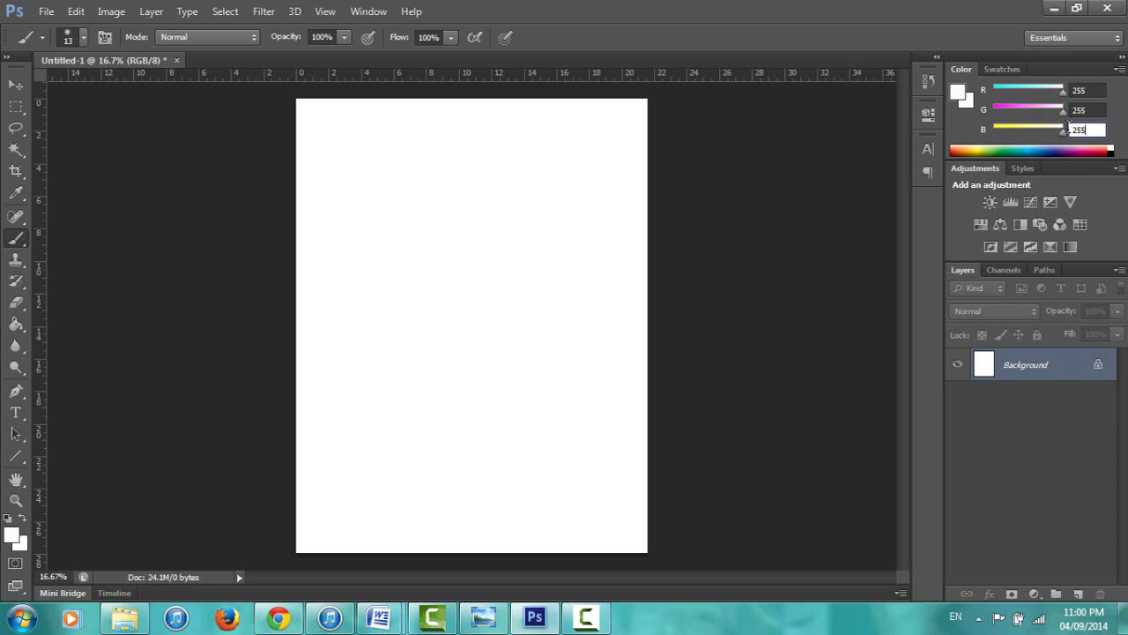
key("Return")
Return the foreground colour to black by setting R, G and B to 0.
left_click(1074, 90)
type("0")
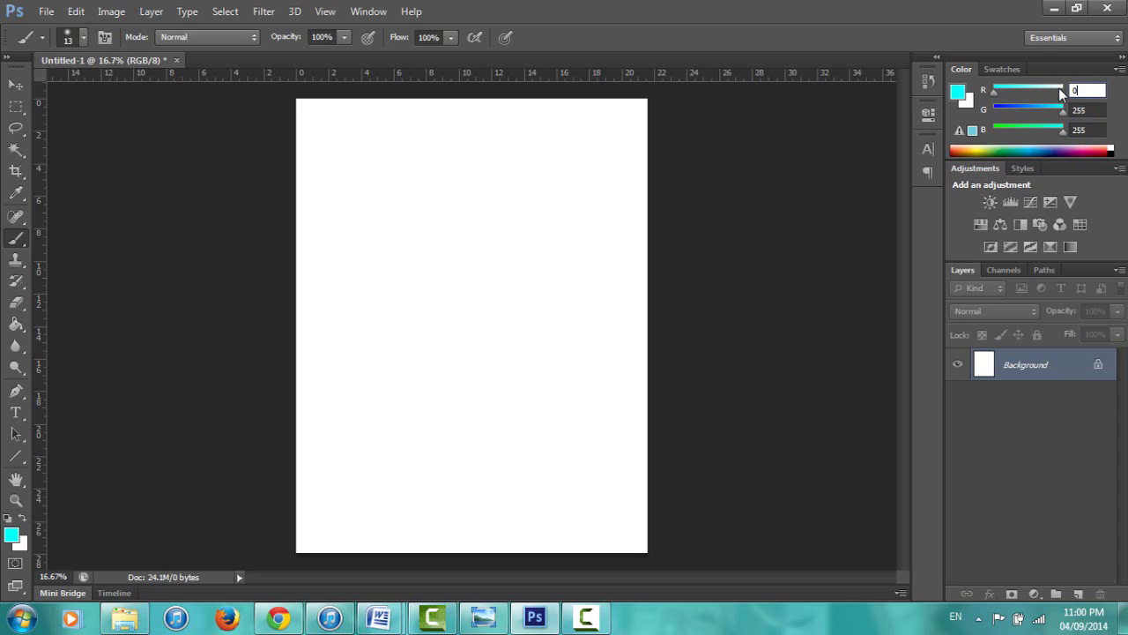
left_click(1082, 109)
type("0")
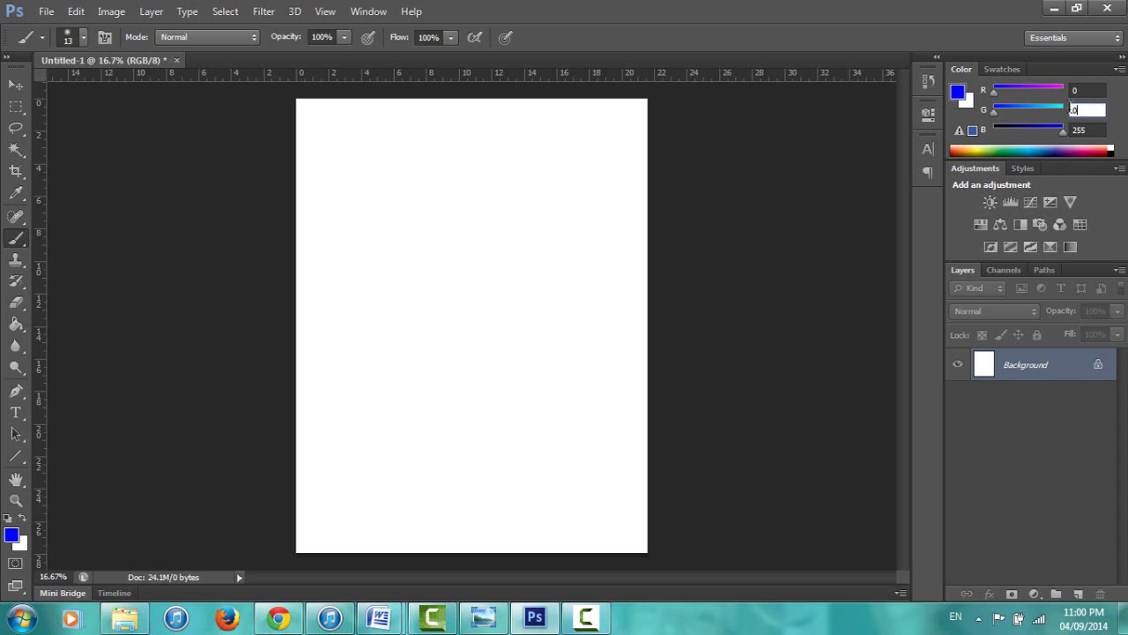
left_click(1073, 129)
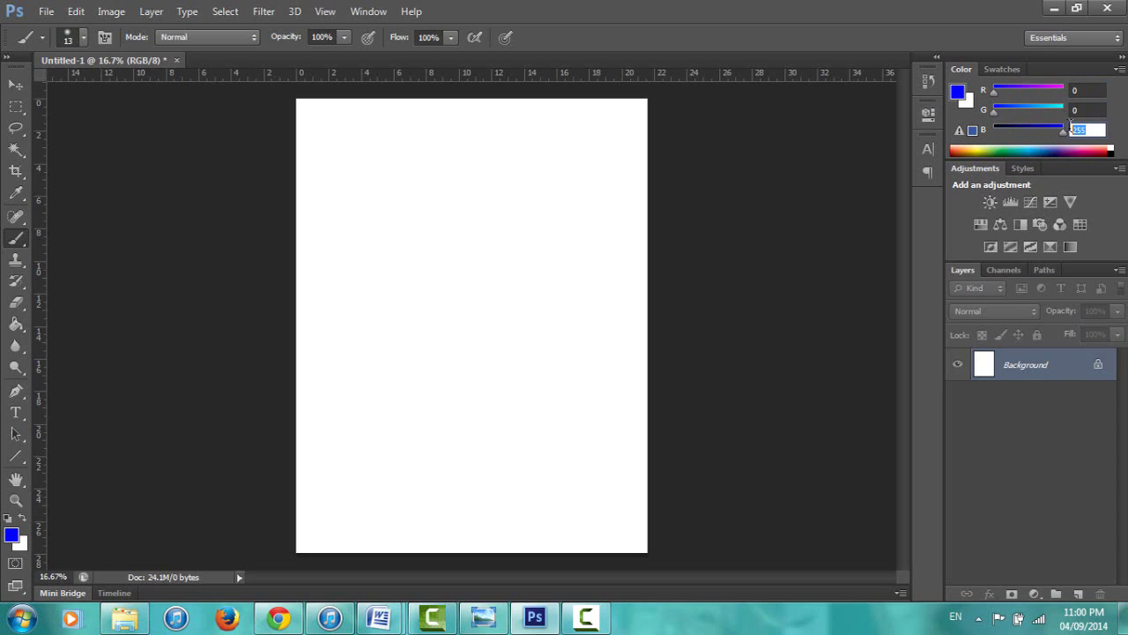
type("0")
Make the background colour dark grey with RGB values 75, 75, 75.
left_click(971, 101)
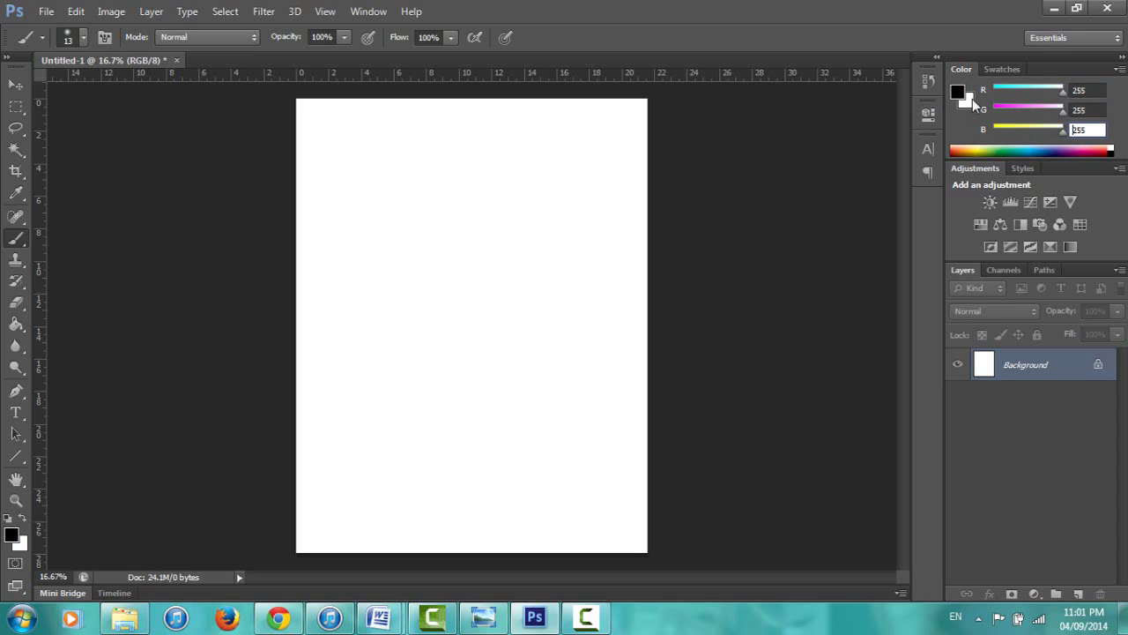
left_click(1092, 90)
type("75")
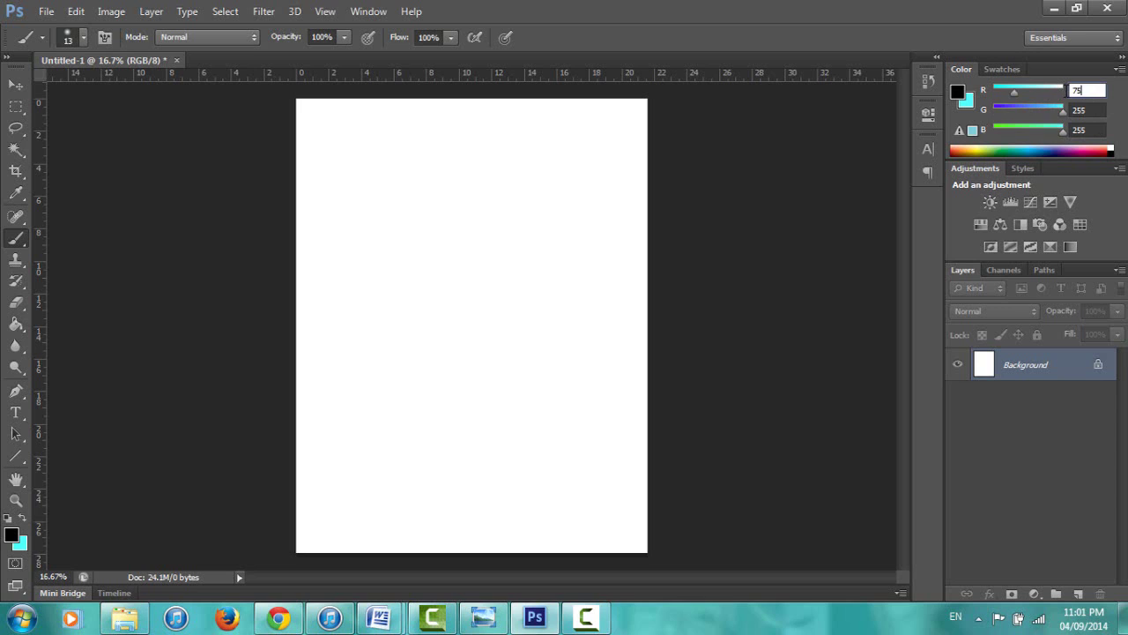
key("Tab")
type("75")
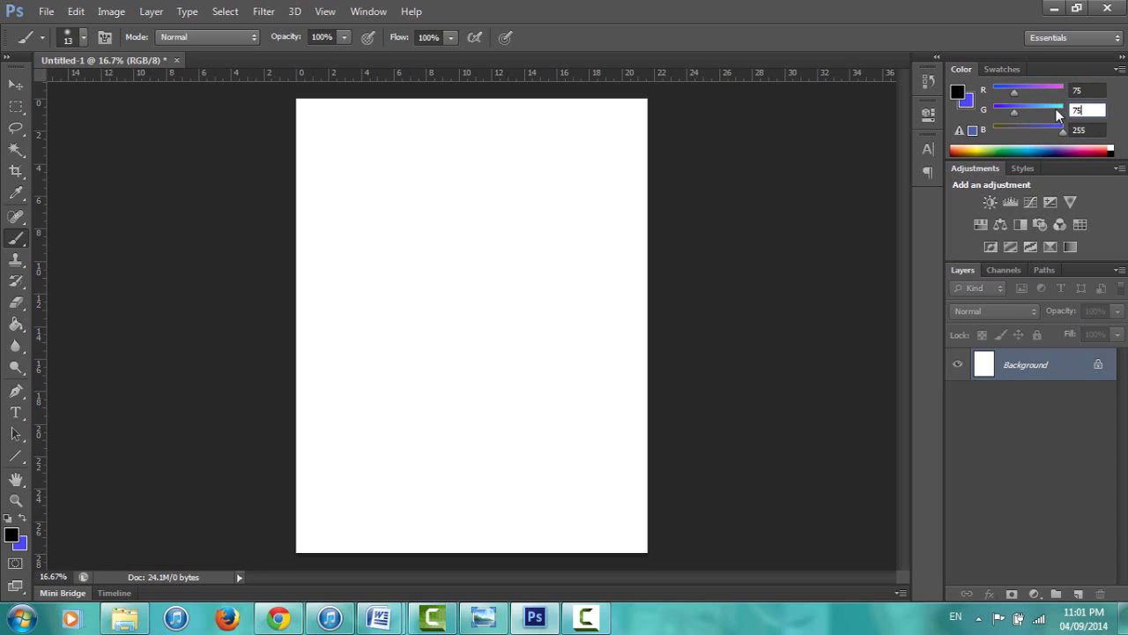
key("Tab")
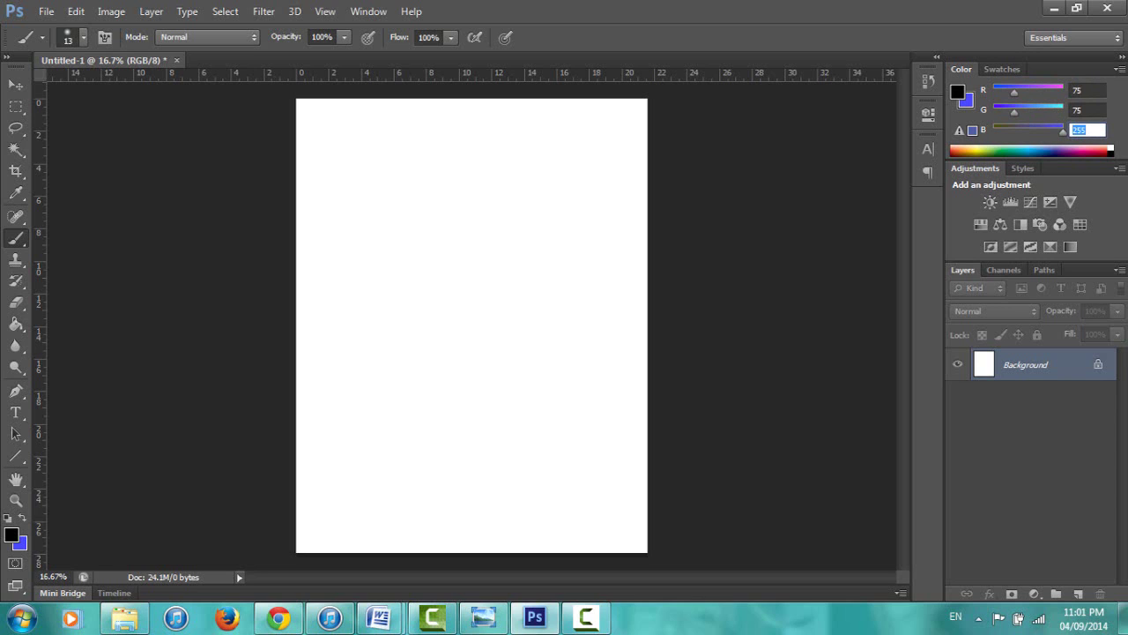
type("75")
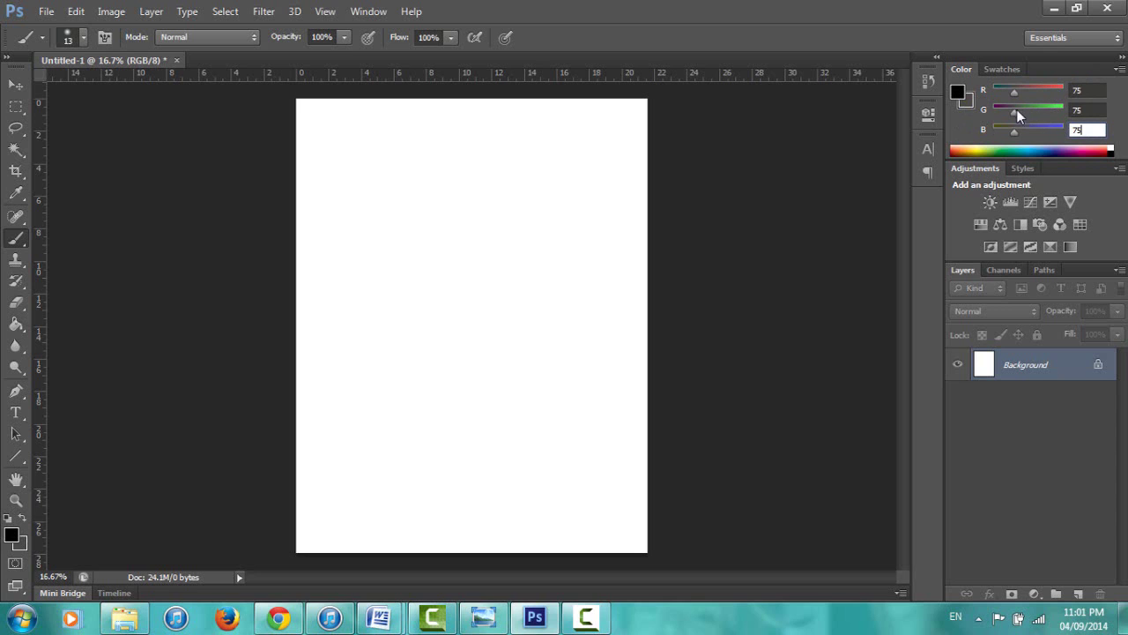
Pick a slightly lighter neutral grey, RGB 81, 81, 81, as the background colour in the Color Picker.
left_click(969, 103)
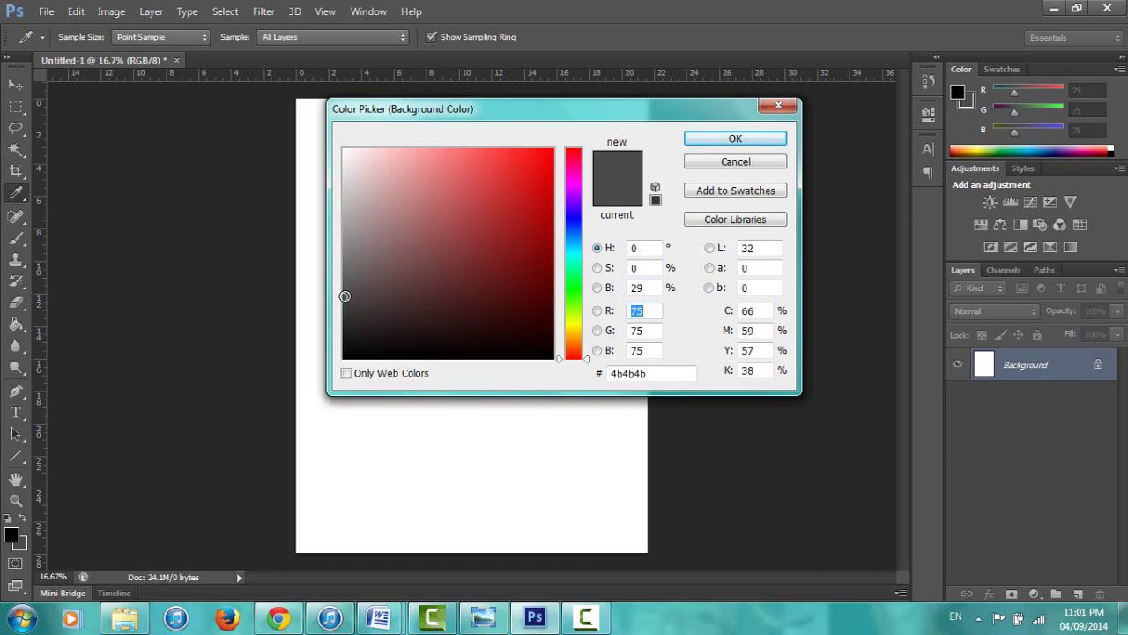
left_click_drag(345, 296, 336, 232)
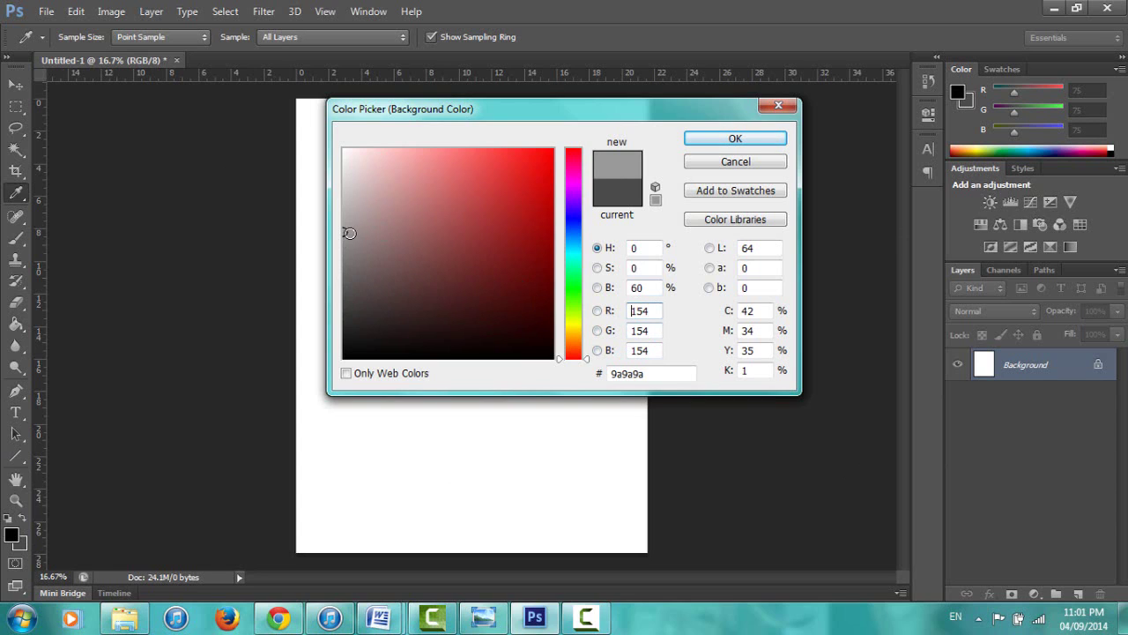
left_click_drag(344, 235, 322, 292)
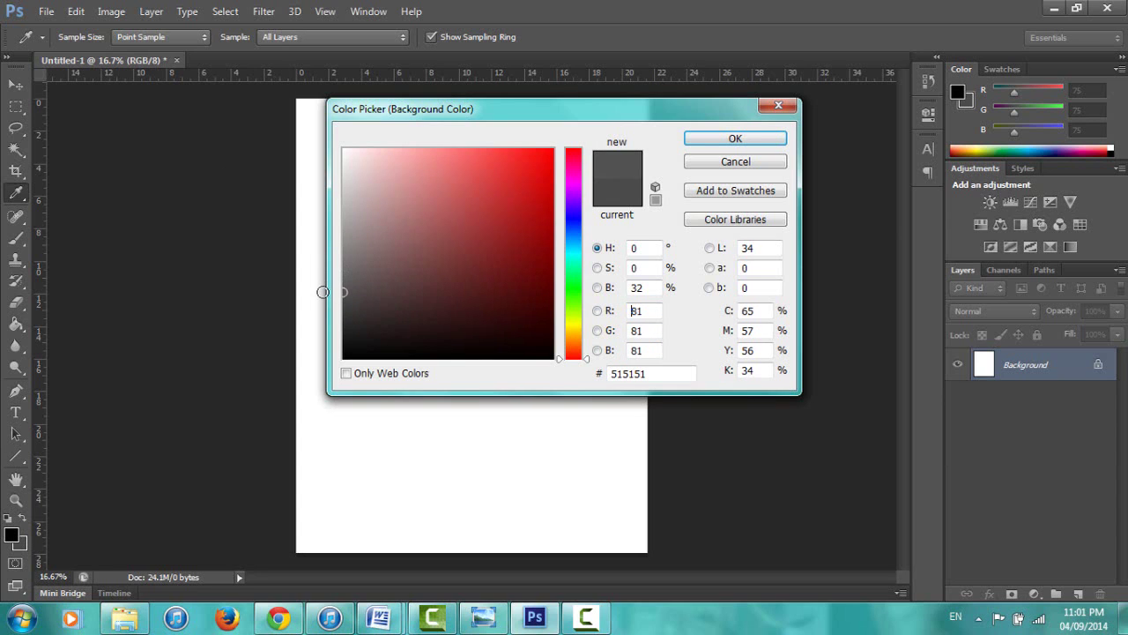
left_click(736, 141)
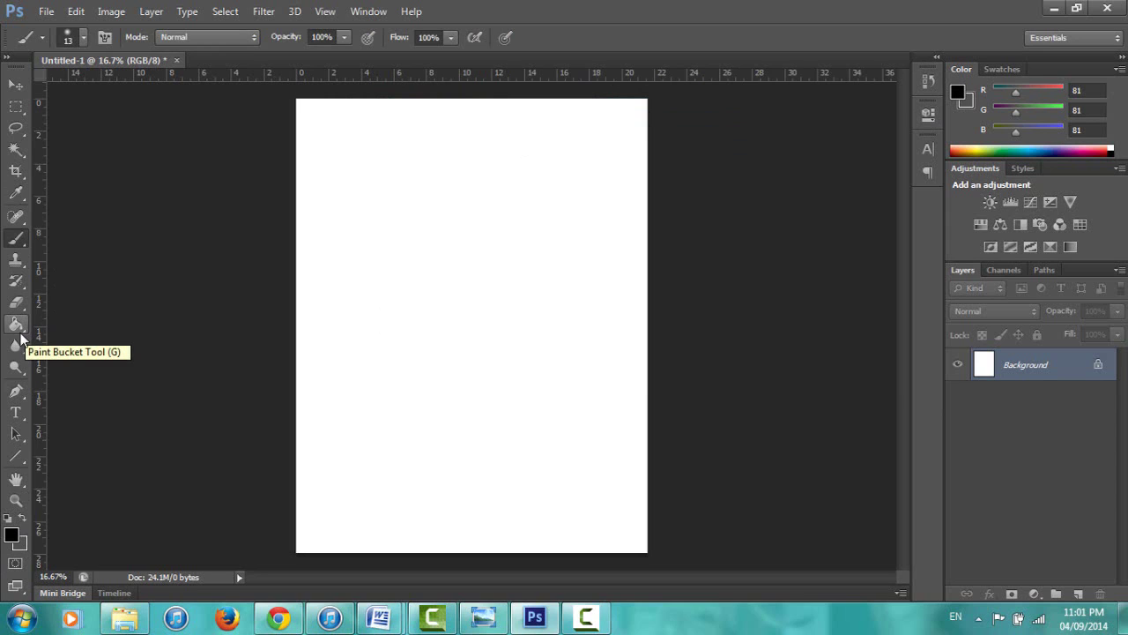
Fill the page with a horizontal linear gradient using the Gradient tool, starting beyond its left edge and ending about three quarters across.
left_click(20, 334)
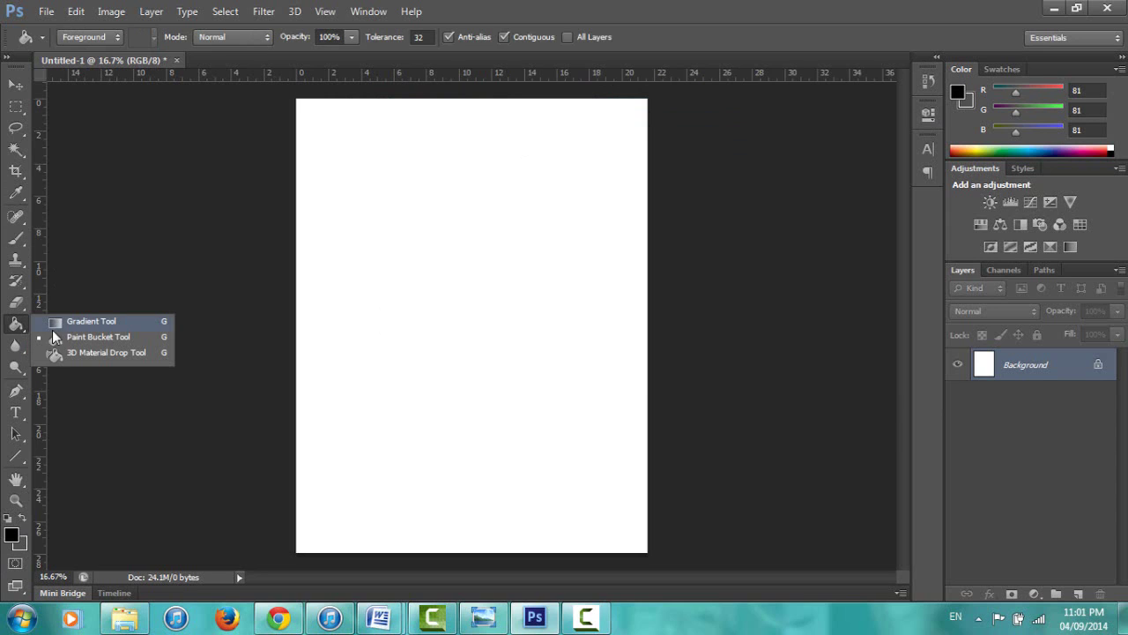
left_click(68, 321)
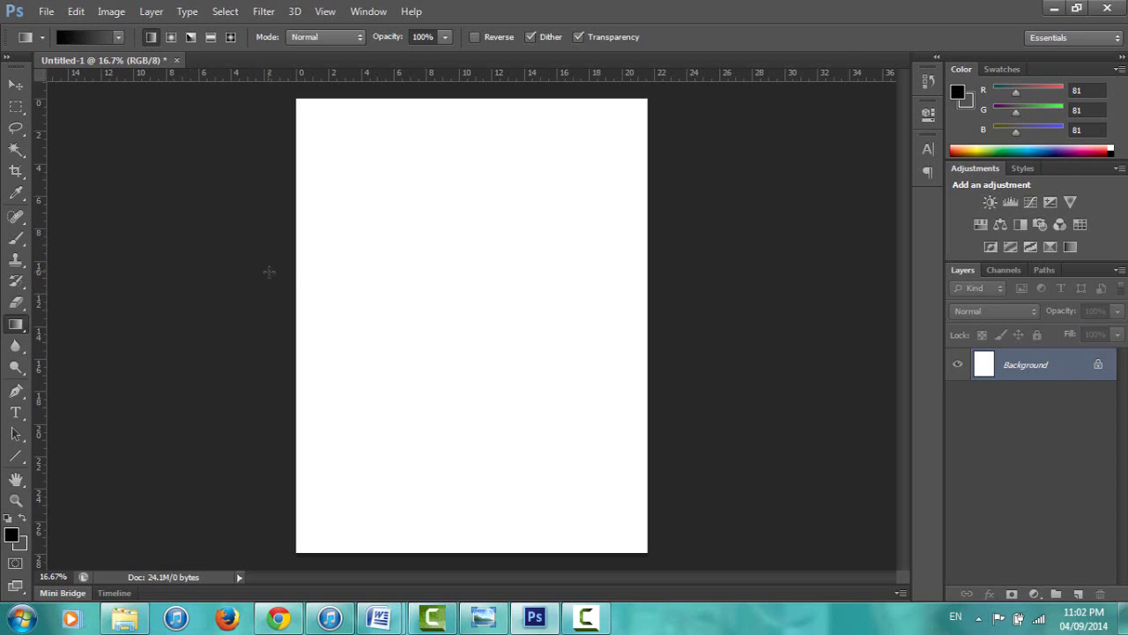
left_click_drag(259, 321, 560, 321)
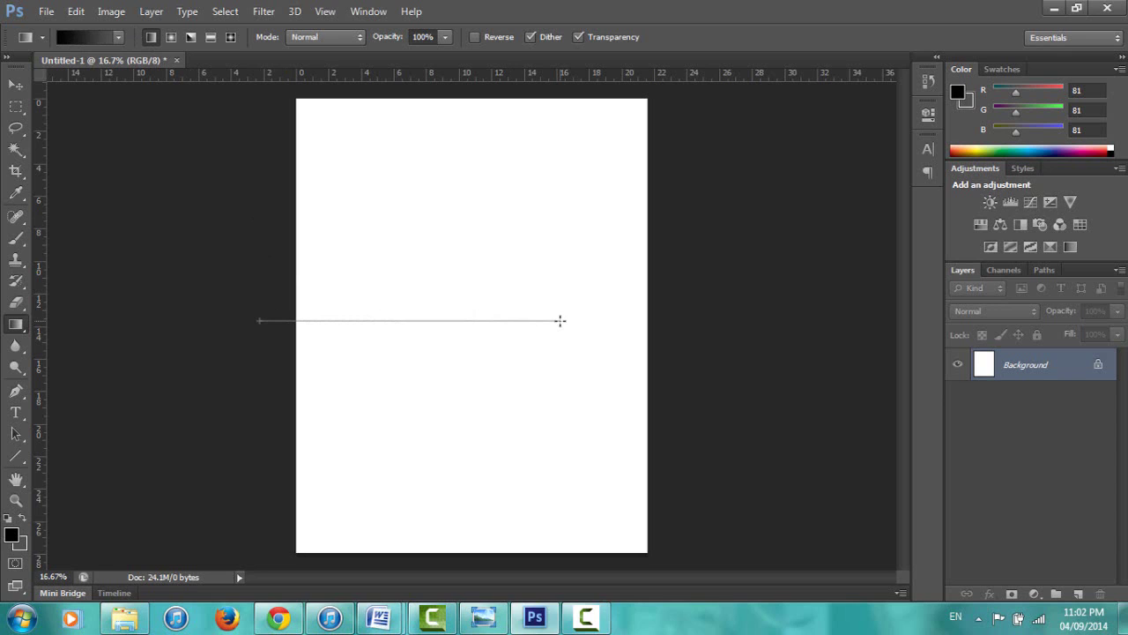
left_click_drag(559, 321, 560, 321)
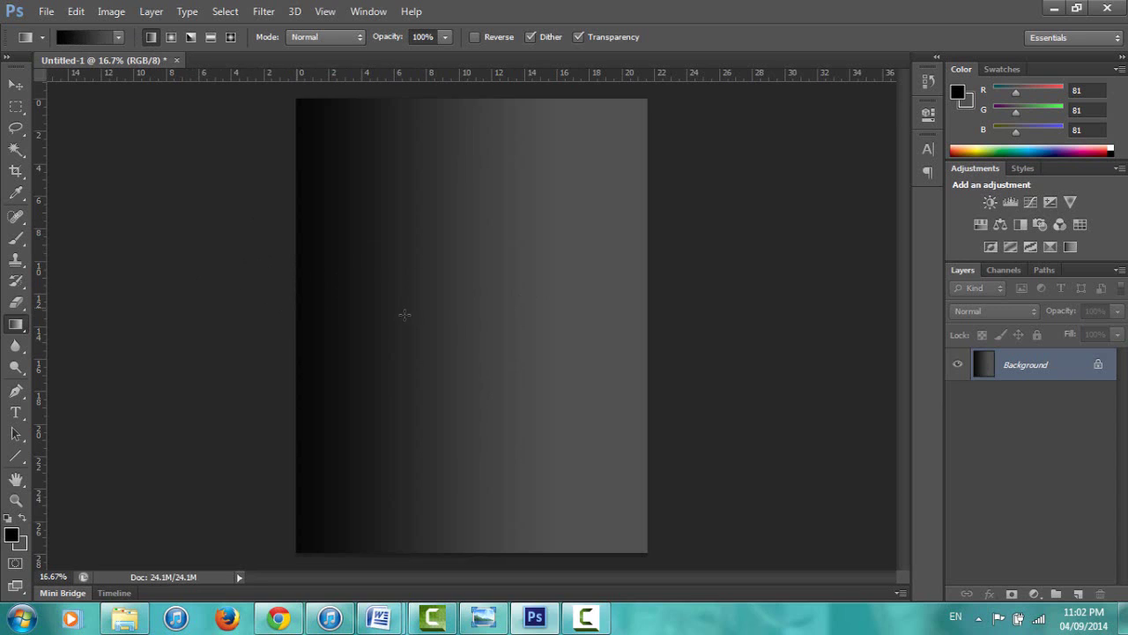
Redraw the horizontal linear gradient several times with different starting points and lengths, ending with a short one across the page's middle.
left_click_drag(348, 300, 603, 297)
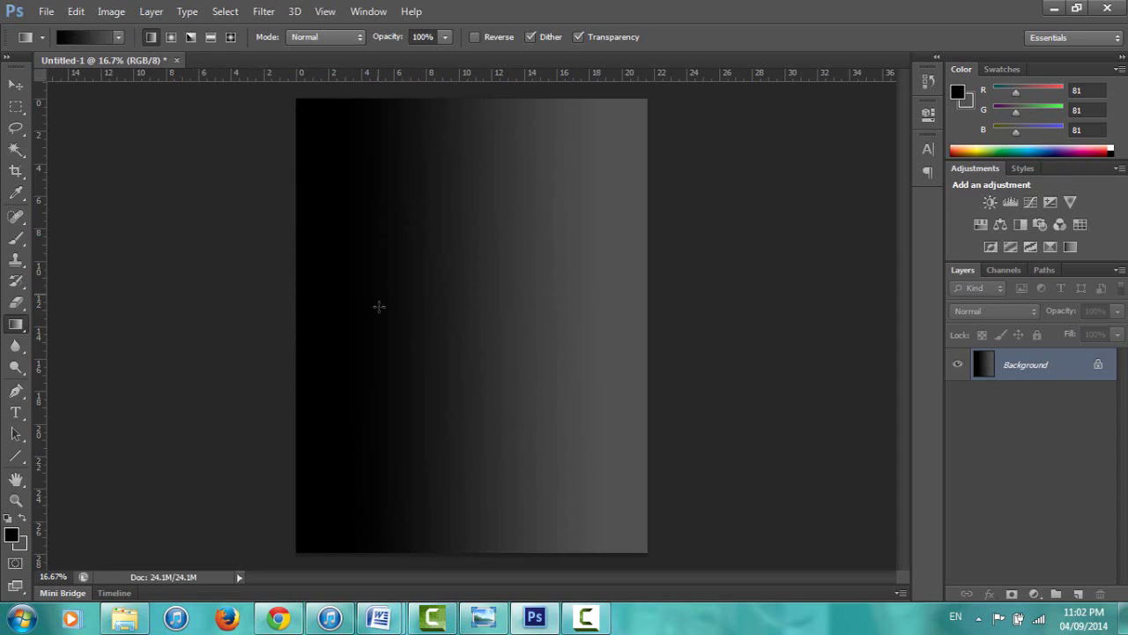
left_click_drag(298, 308, 685, 309)
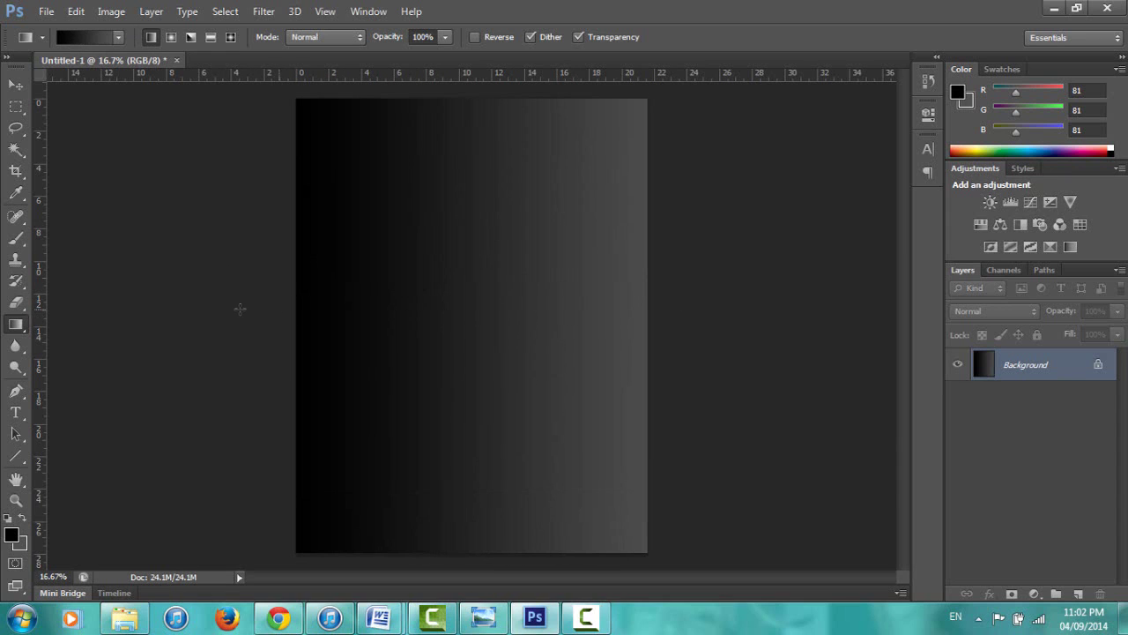
left_click_drag(199, 308, 813, 296)
left_click_drag(378, 296, 522, 300)
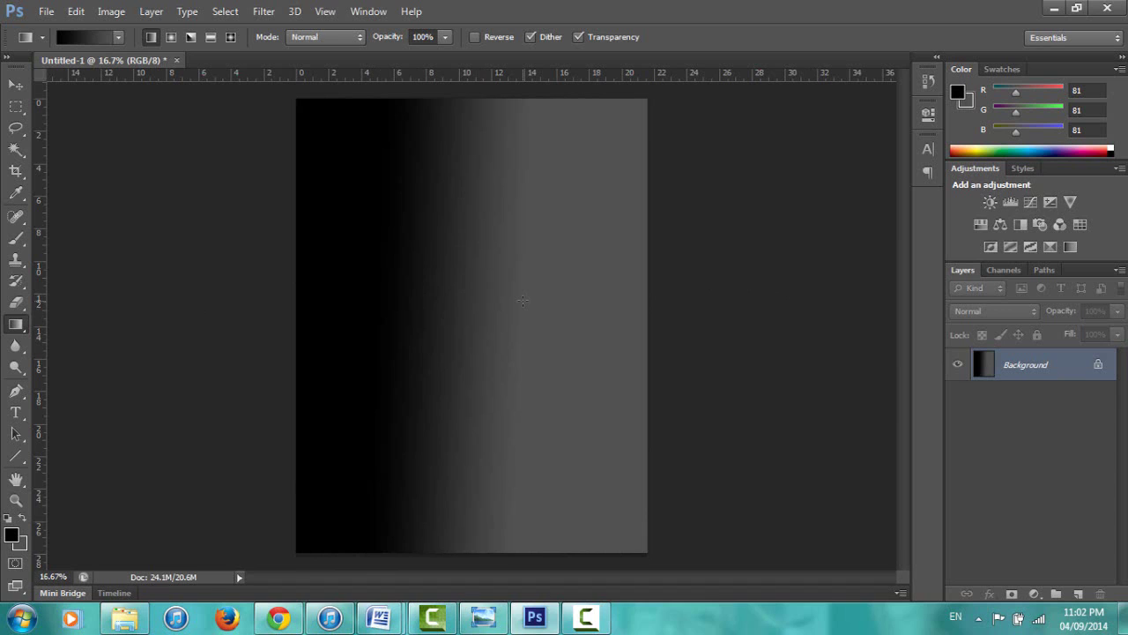
Apply a radial gradient from the page's upper centre, redrawing it with foreground and background colours swapped so grey fades outward to black.
left_click(172, 38)
left_click_drag(471, 240, 472, 438)
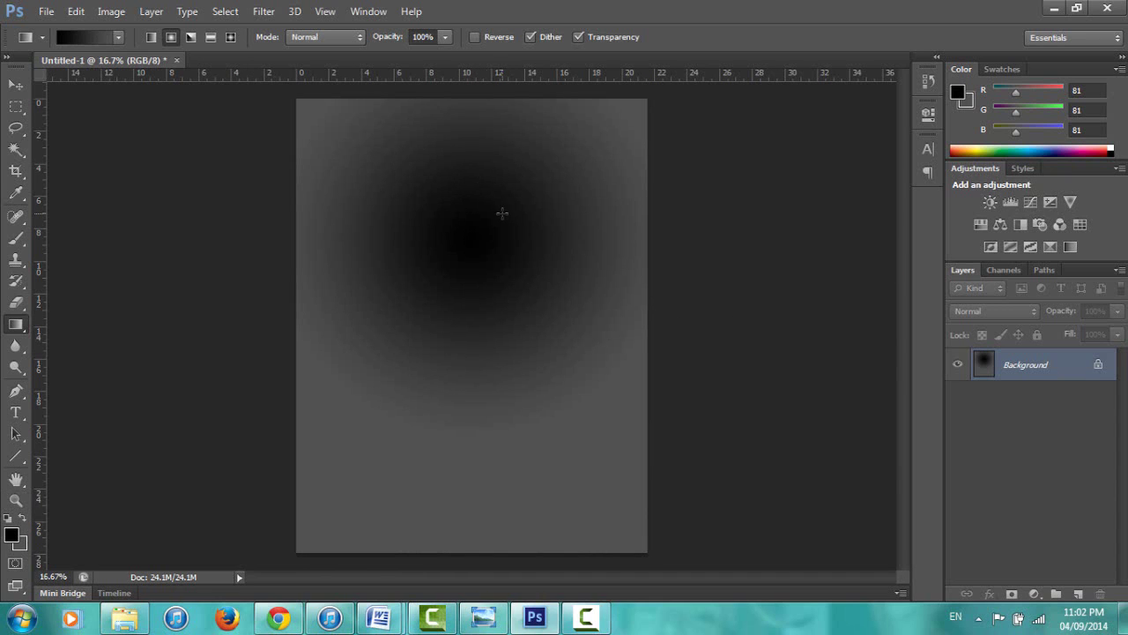
left_click(24, 518)
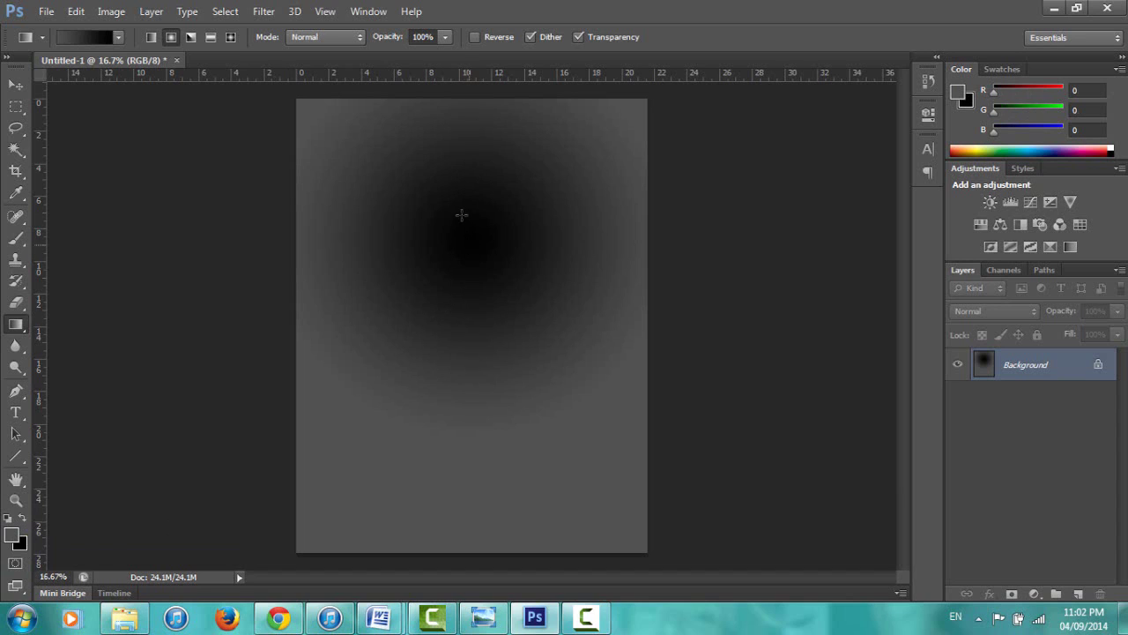
left_click_drag(464, 385, 462, 500)
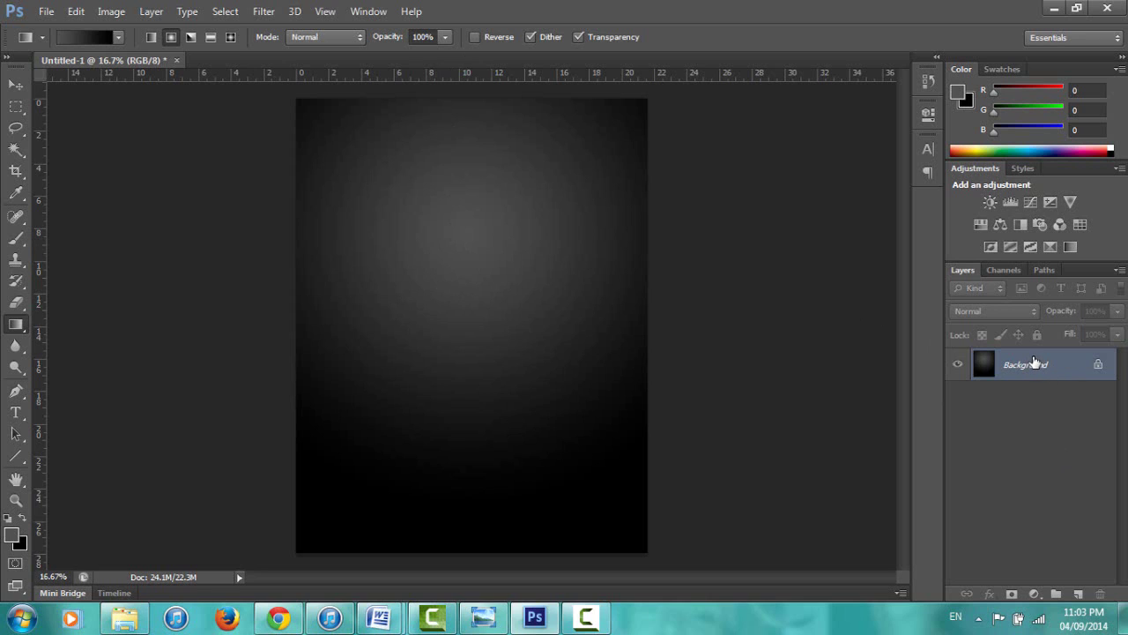
Duplicate the Background layer.
left_click_drag(1033, 355, 1081, 590)
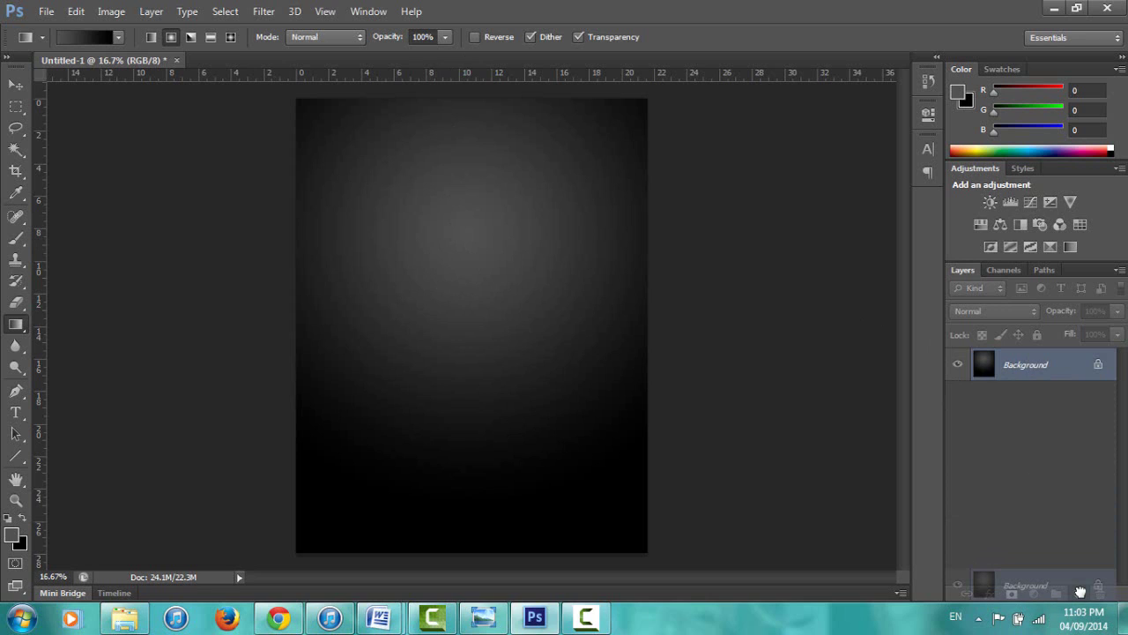
left_click_drag(1081, 591, 1080, 592)
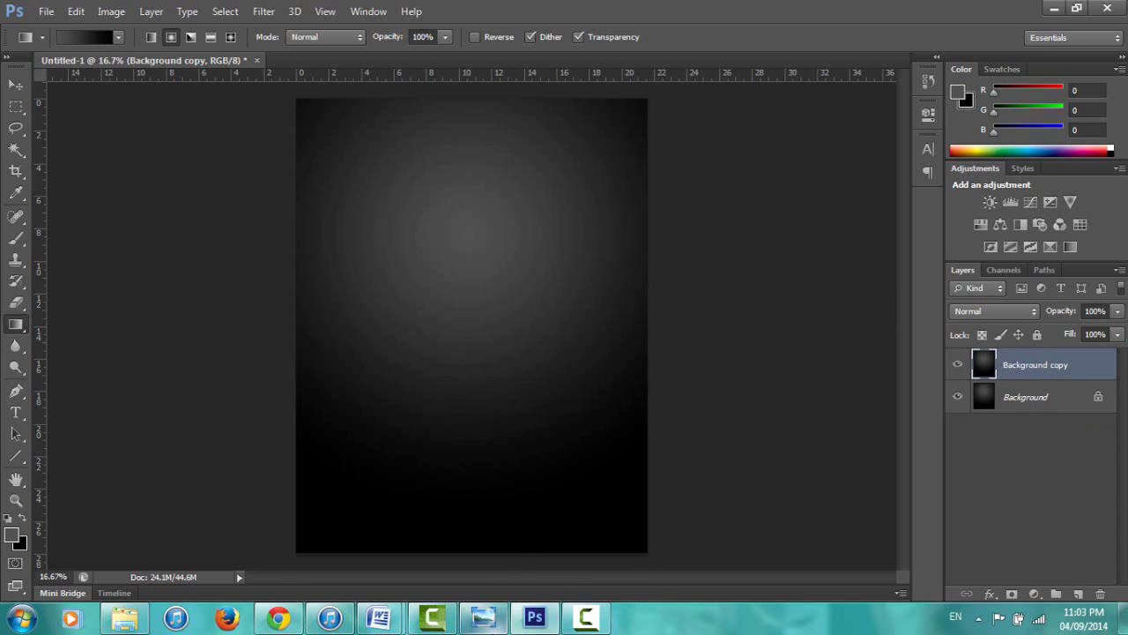
Switch to Windows Photo Viewer and open the Free-Parchment-Texture image in Adobe Photoshop CS6.
left_click(483, 617)
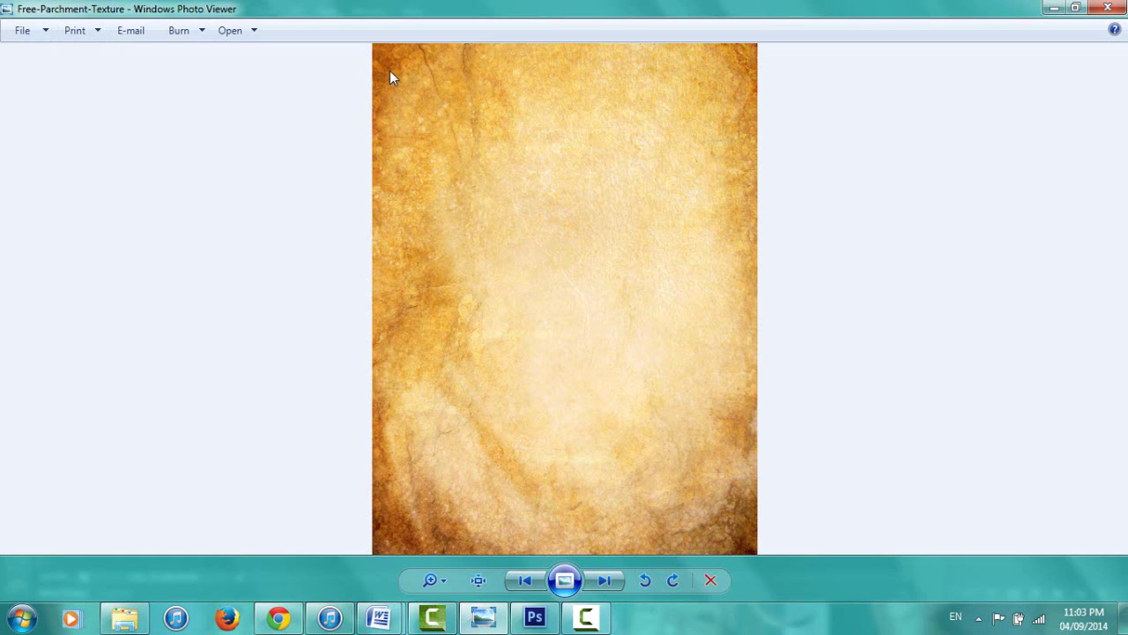
left_click(46, 32)
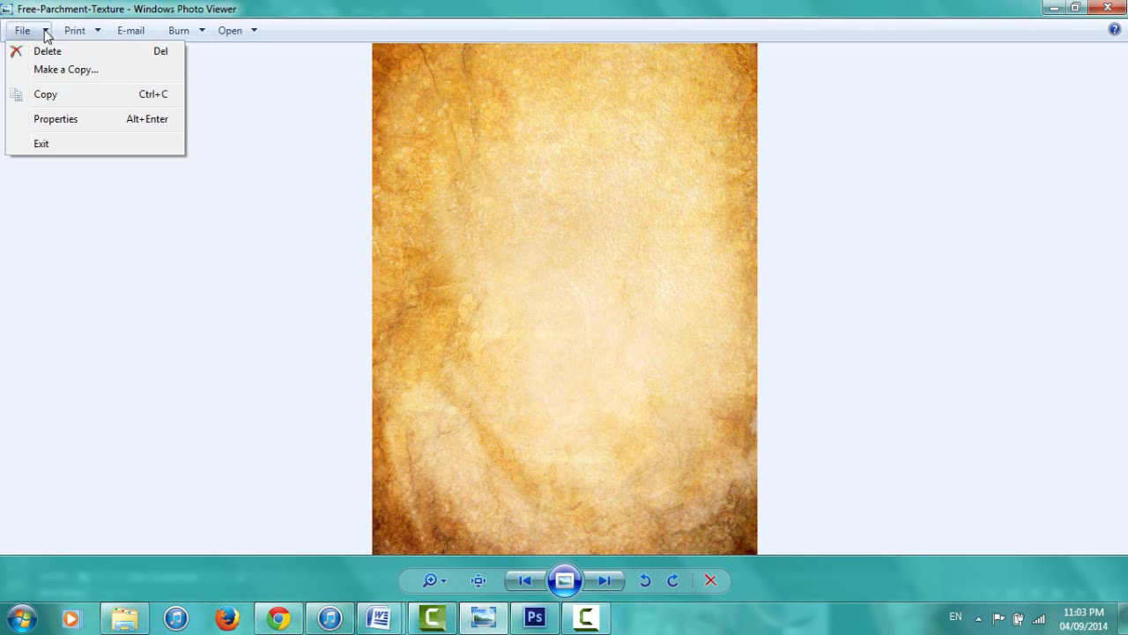
left_click(243, 210)
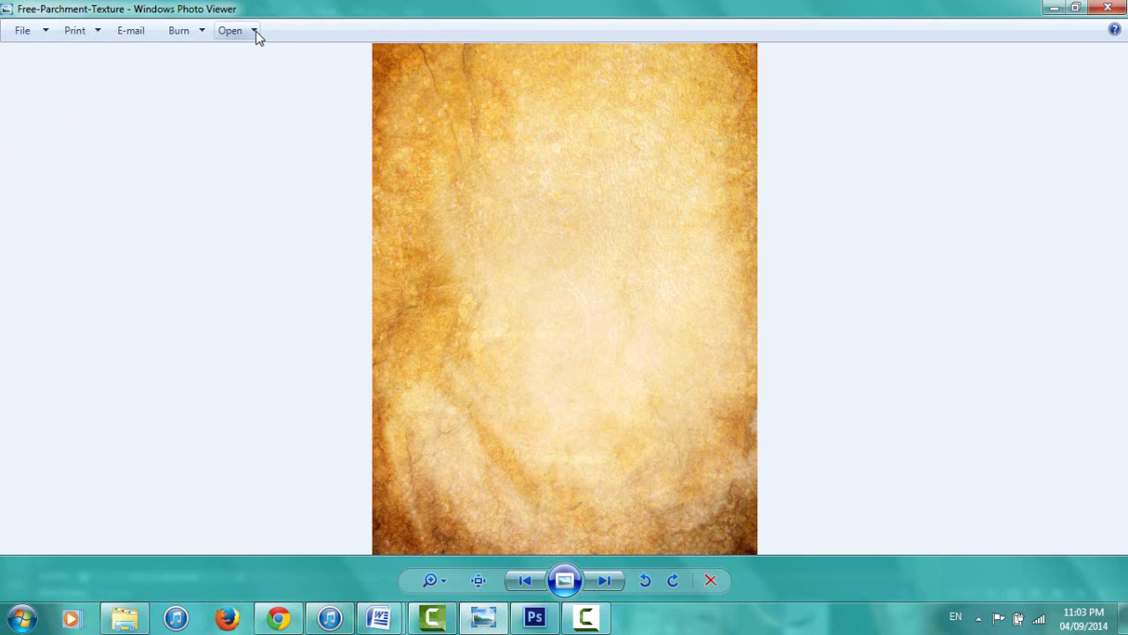
left_click(254, 31)
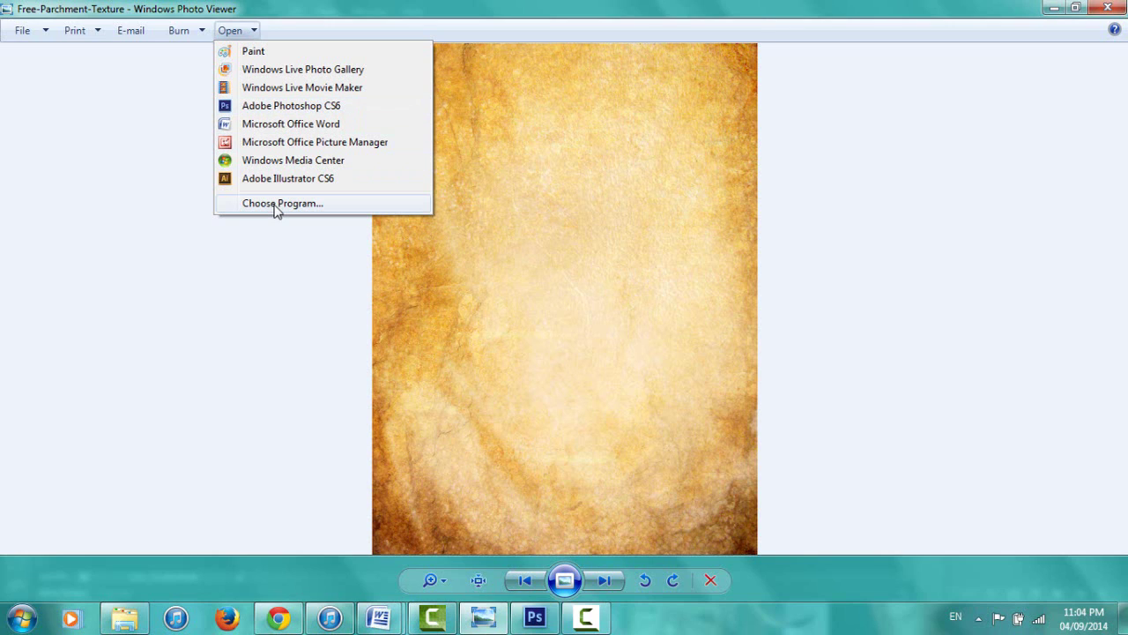
left_click(295, 108)
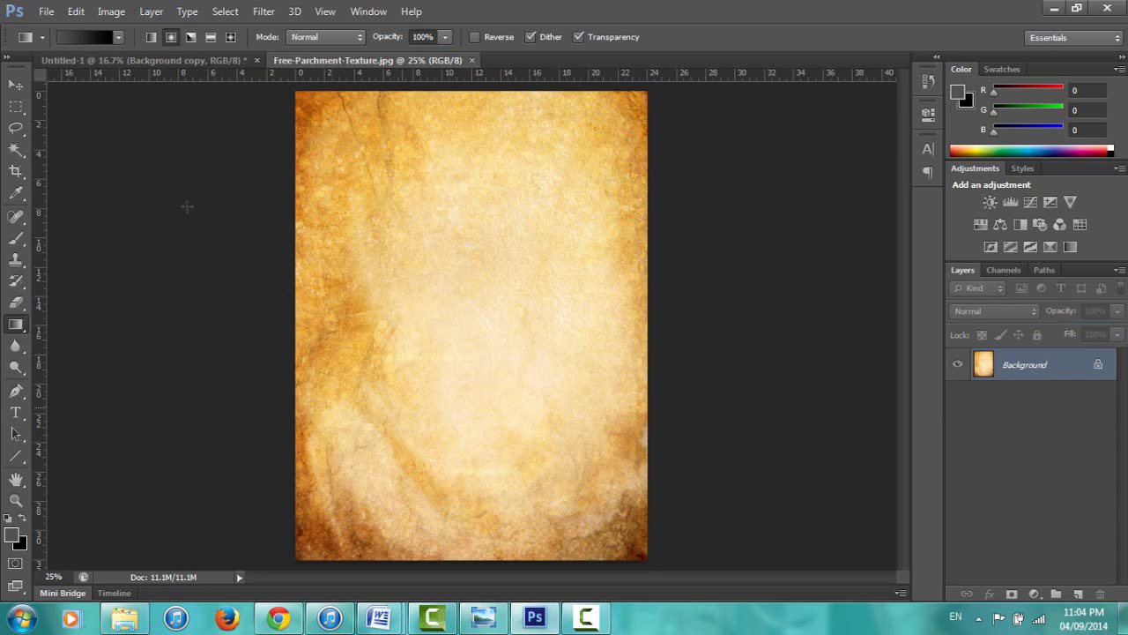
Try rectangular marquee selections around the whole parchment image and over its upper-left part, clearing each selection.
left_click(18, 106)
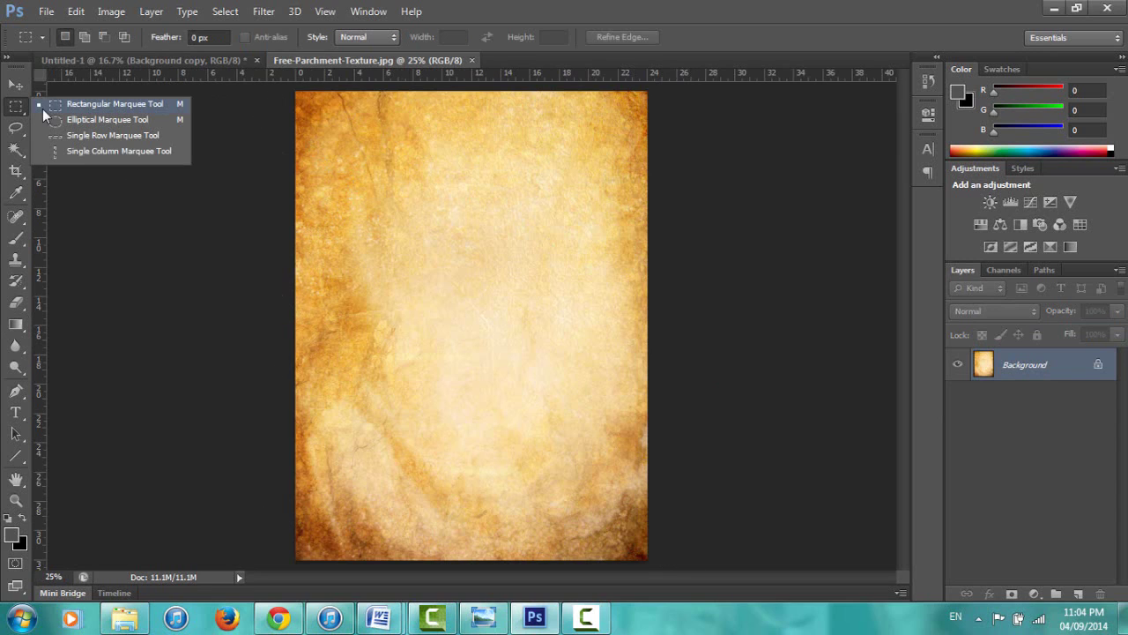
left_click(105, 106)
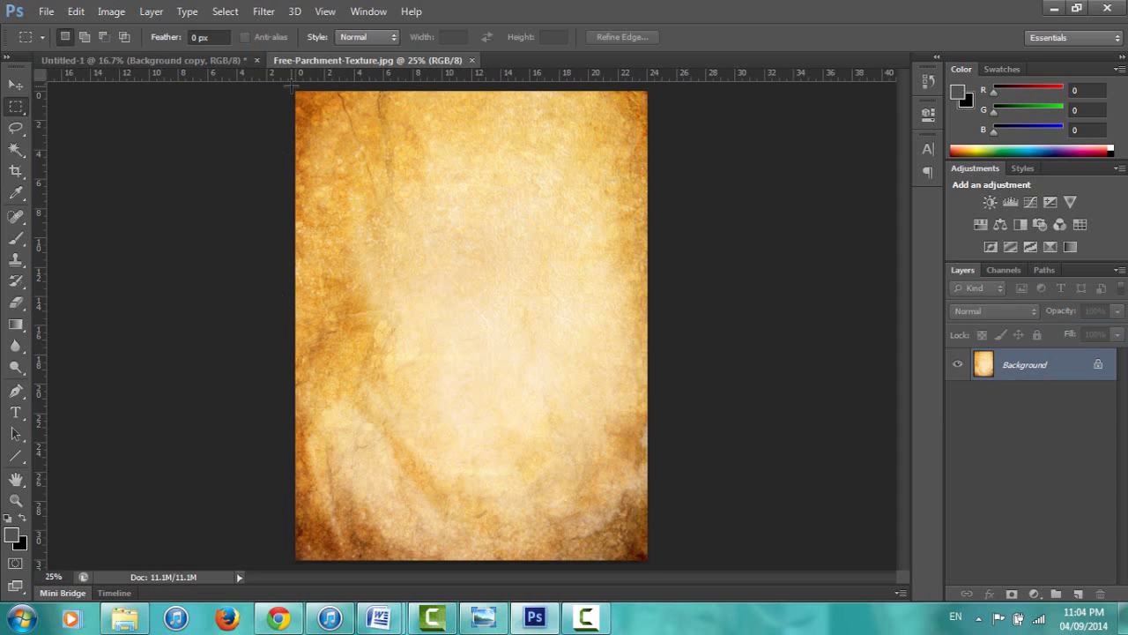
left_click_drag(291, 85, 656, 570)
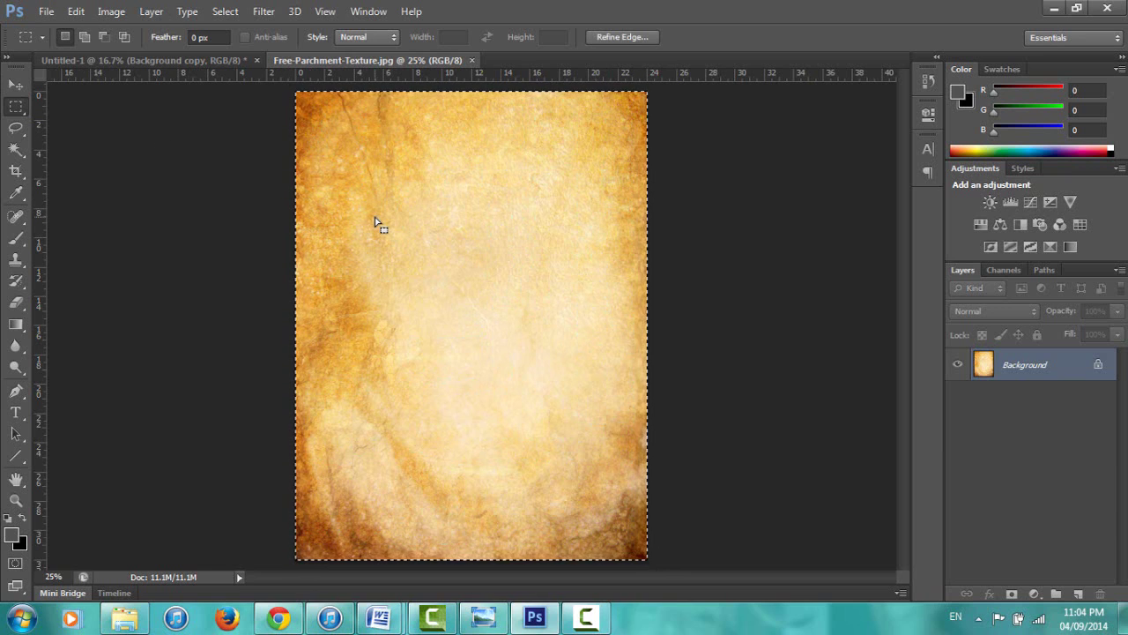
key("ctrl+d")
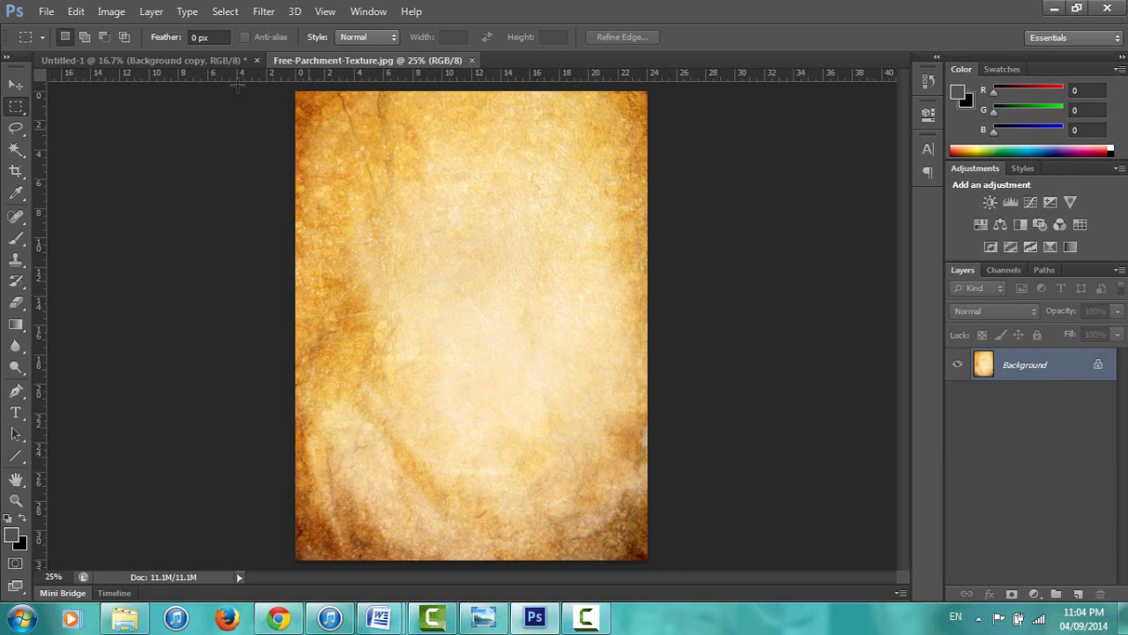
left_click_drag(284, 81, 498, 328)
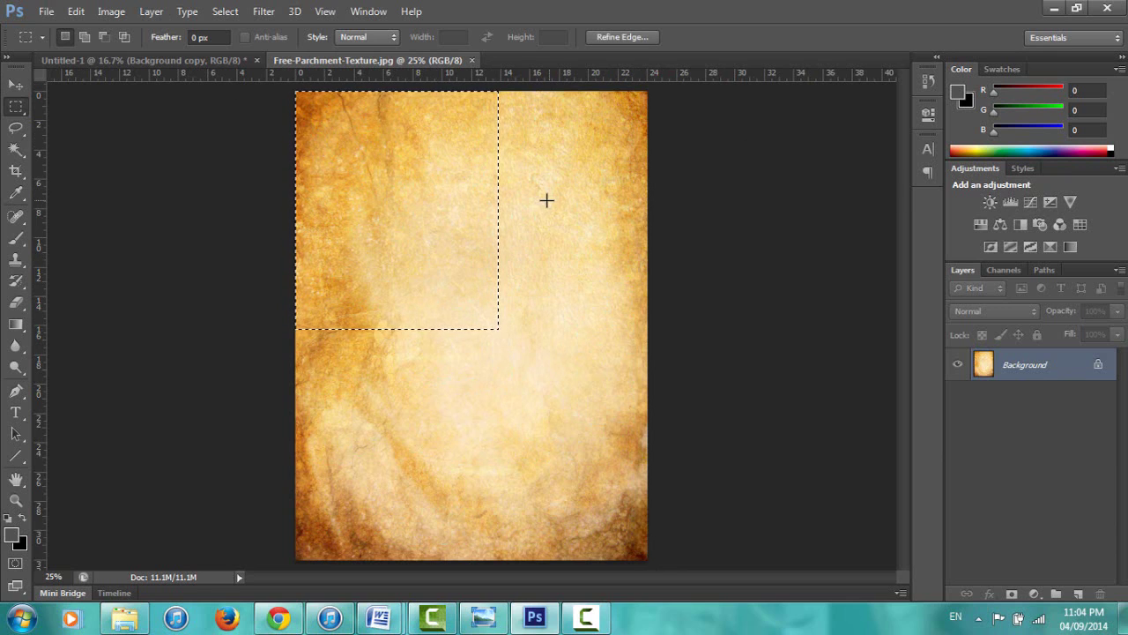
key("ctrl+d")
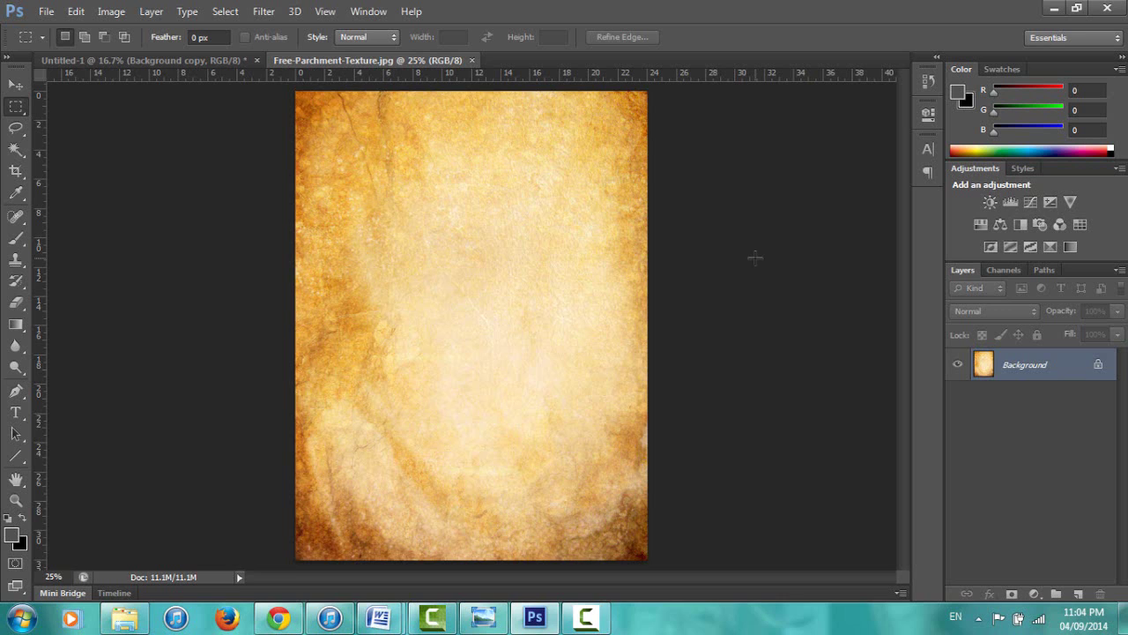
Copy the entire parchment image and paste it into the Untitled-1 document above the gradient layers.
key("ctrl+a")
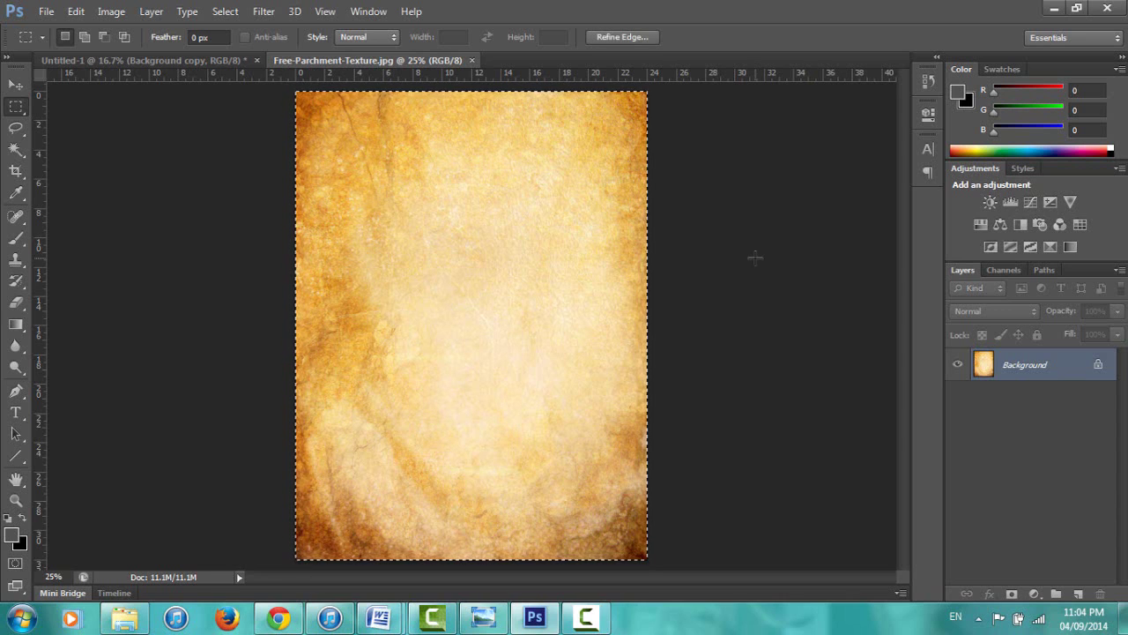
left_click(77, 12)
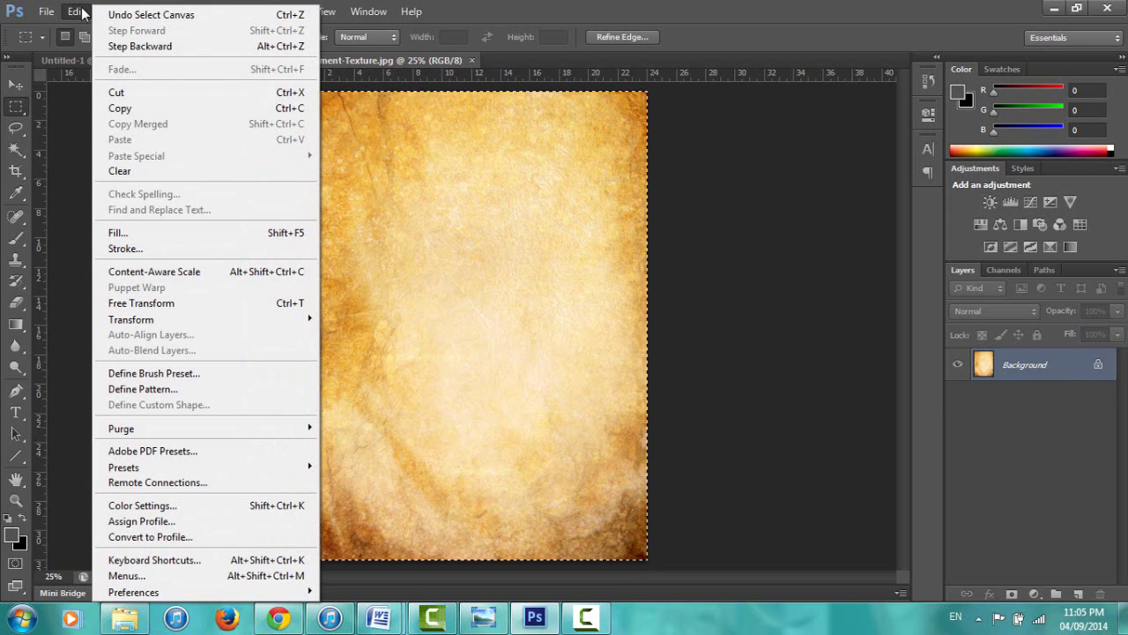
left_click(295, 106)
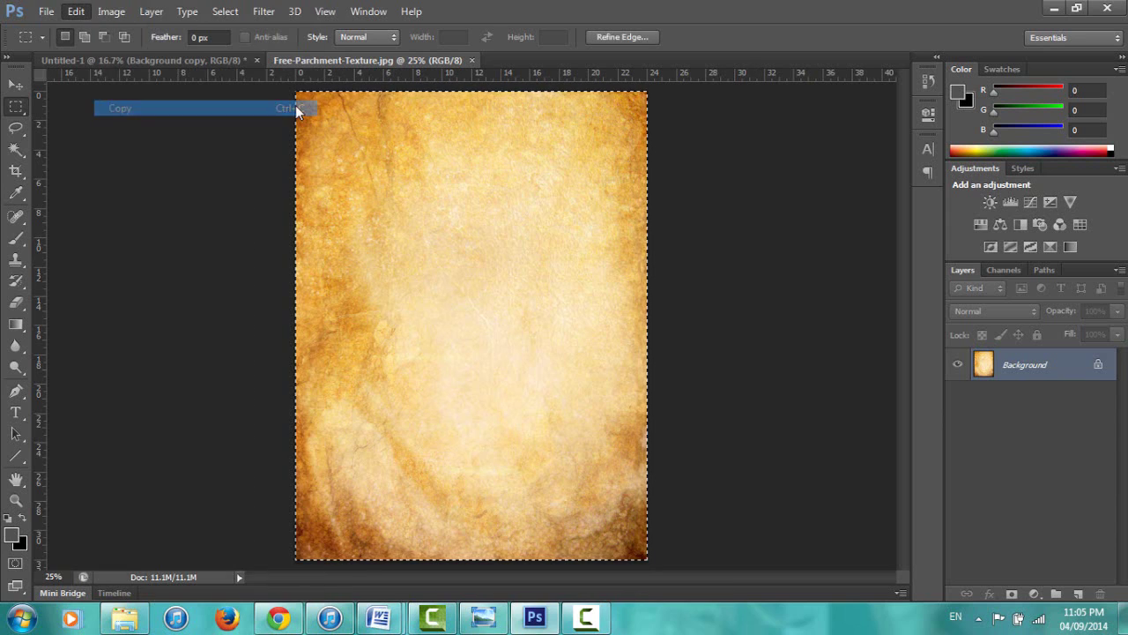
left_click(168, 60)
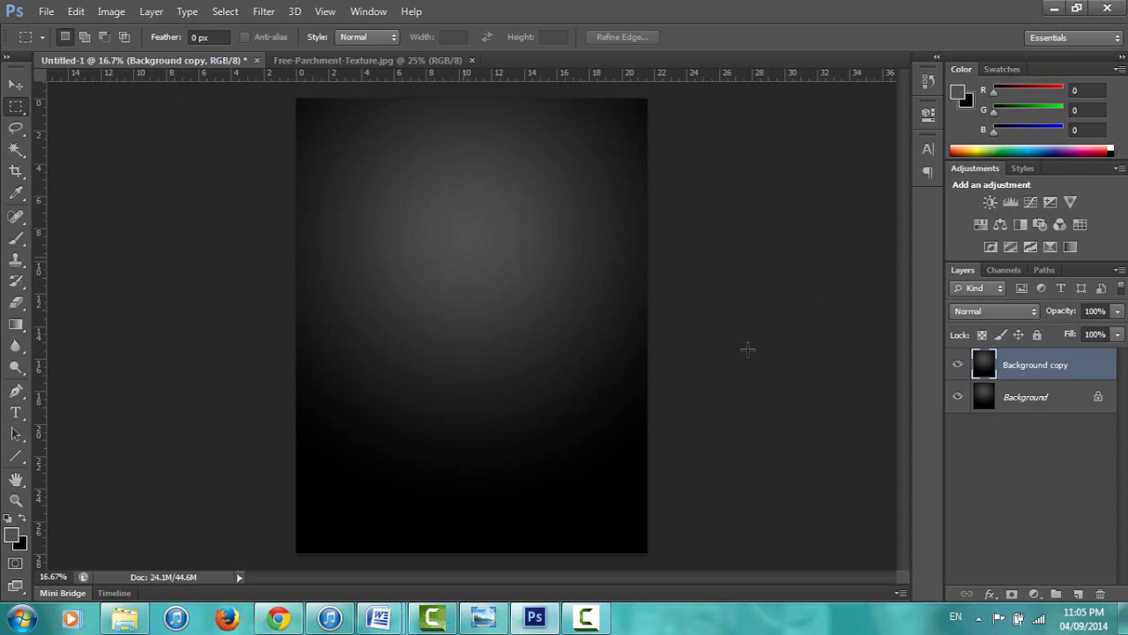
left_click(77, 11)
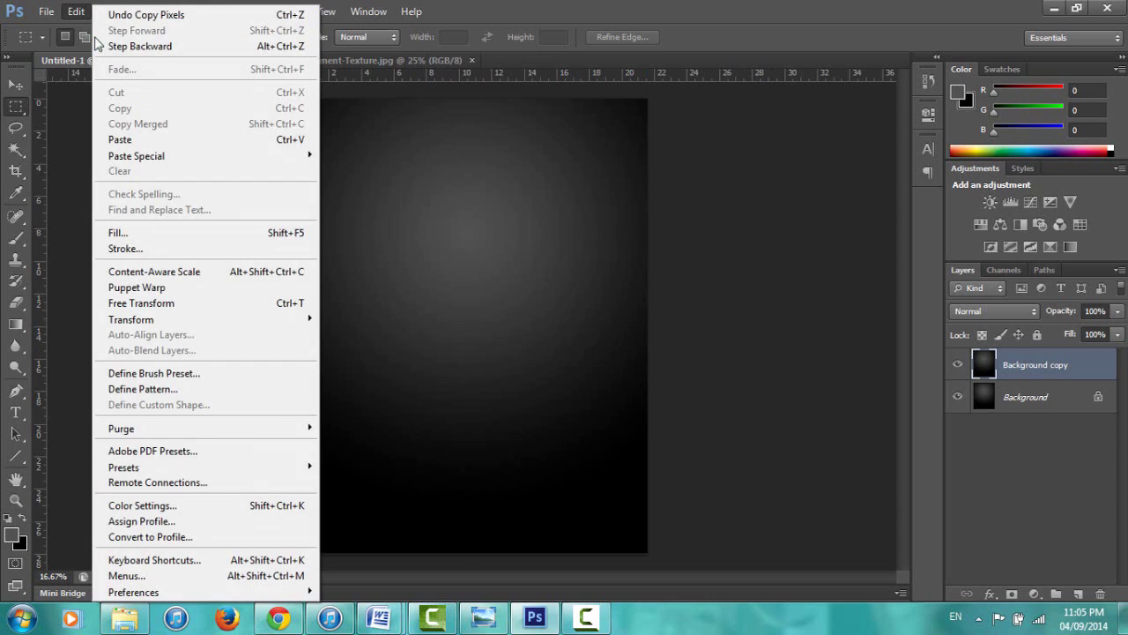
left_click(123, 140)
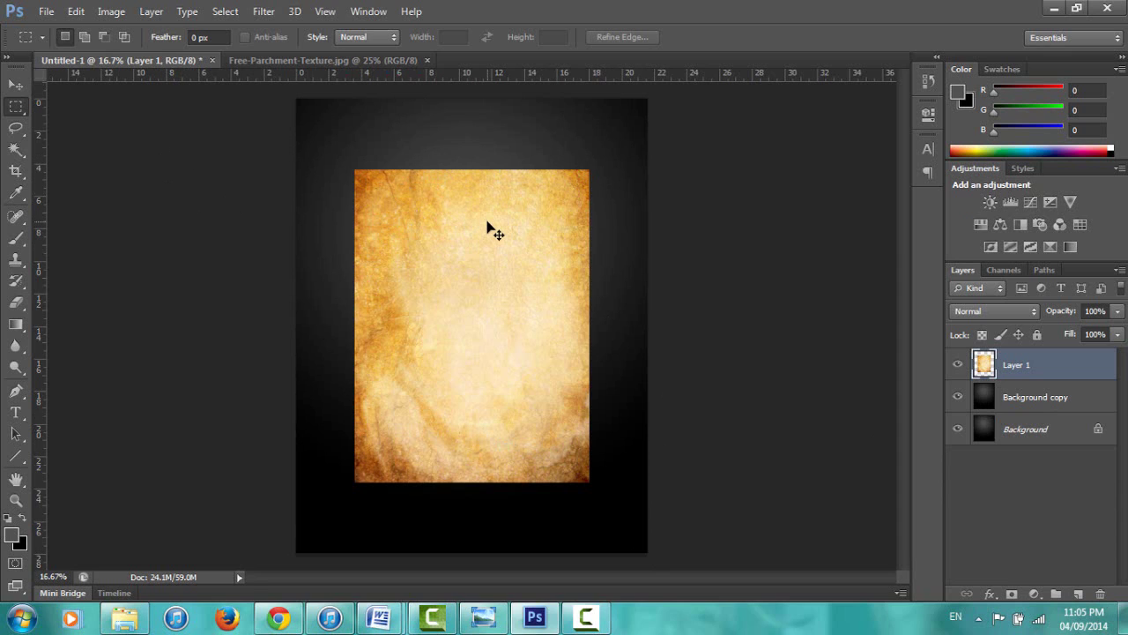
Scale the pasted parchment proportionally to about 156% with Free Transform so it covers the whole page, and apply the transformation.
key("ctrl+t")
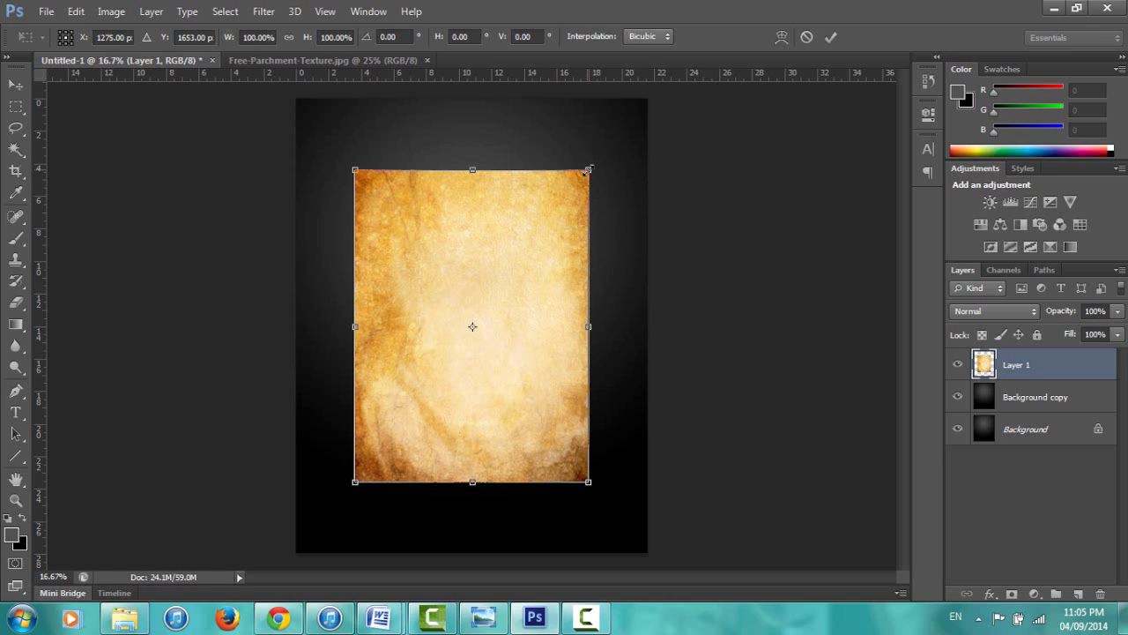
left_click_drag(589, 326, 629, 324)
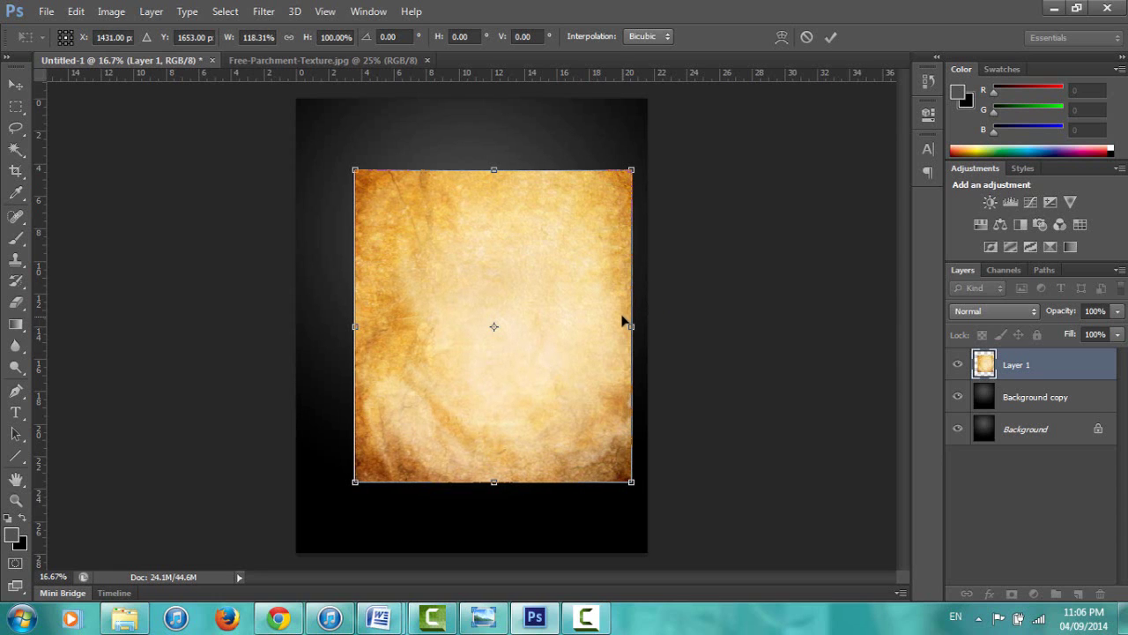
key("ctrl+z")
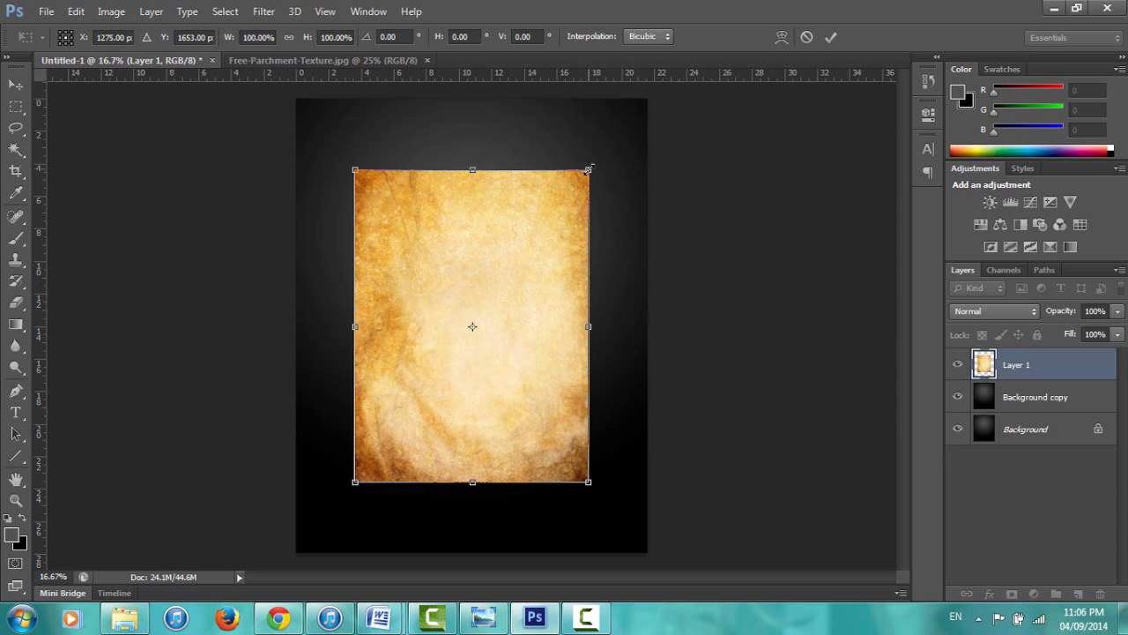
left_click_drag(589, 169, 661, 111)
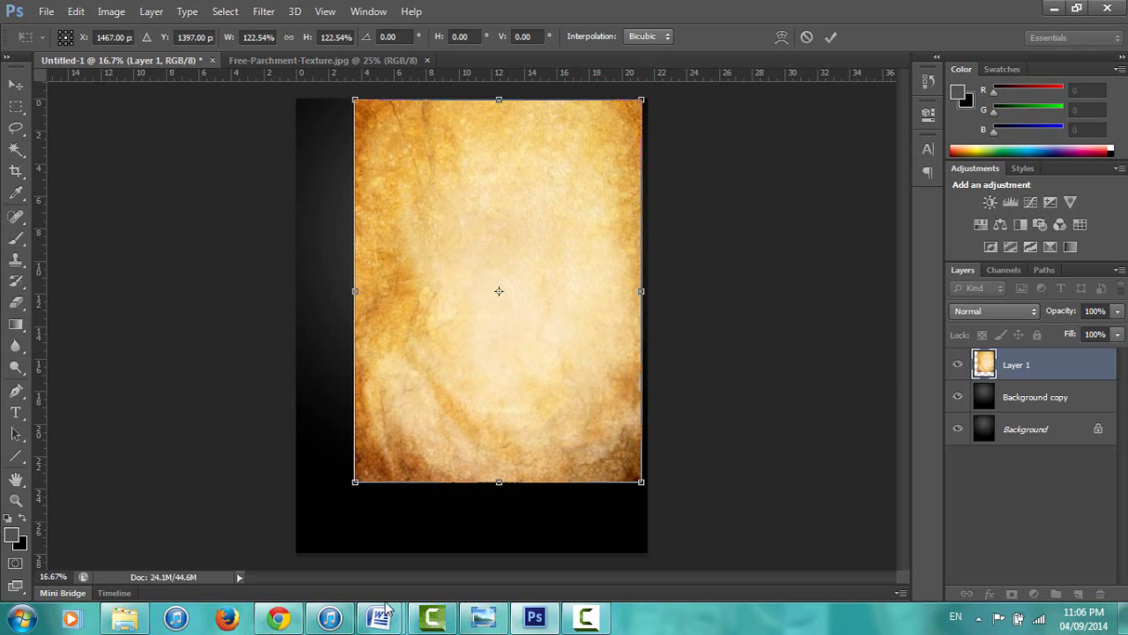
left_click_drag(324, 520, 299, 555)
left_click_drag(642, 555, 664, 569)
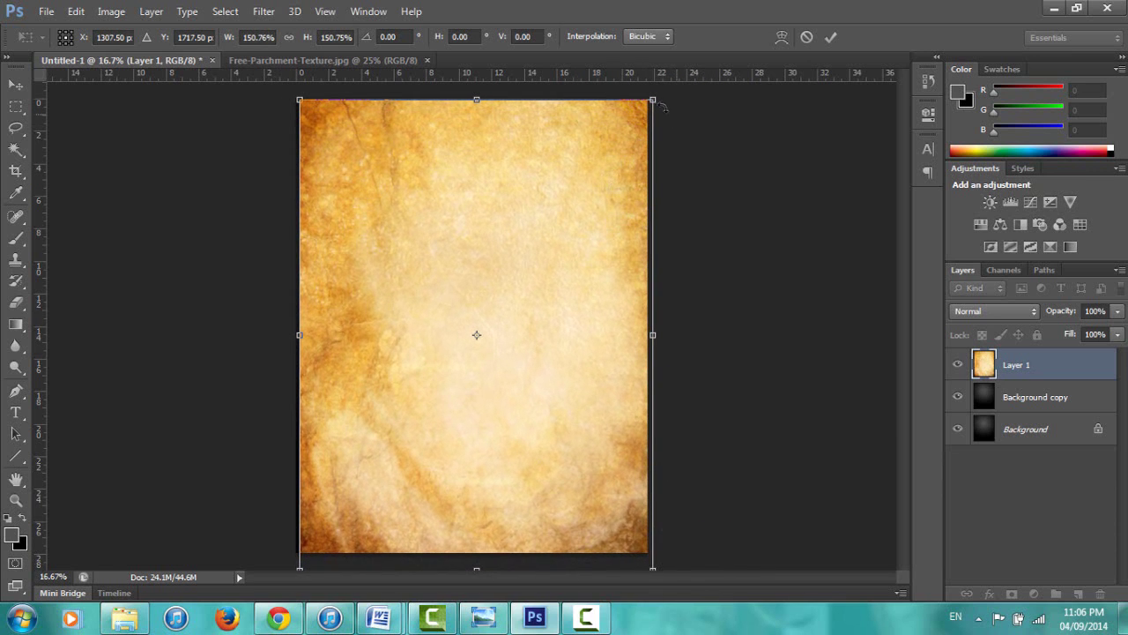
left_click_drag(661, 104, 675, 94)
left_click_drag(300, 90, 293, 83)
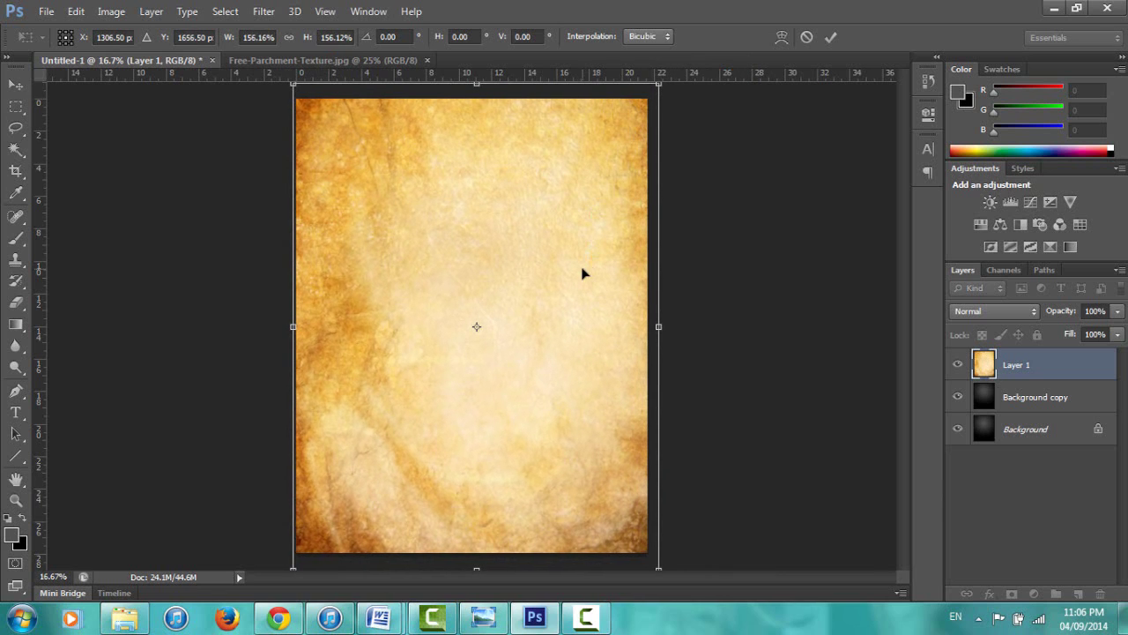
left_click(832, 41)
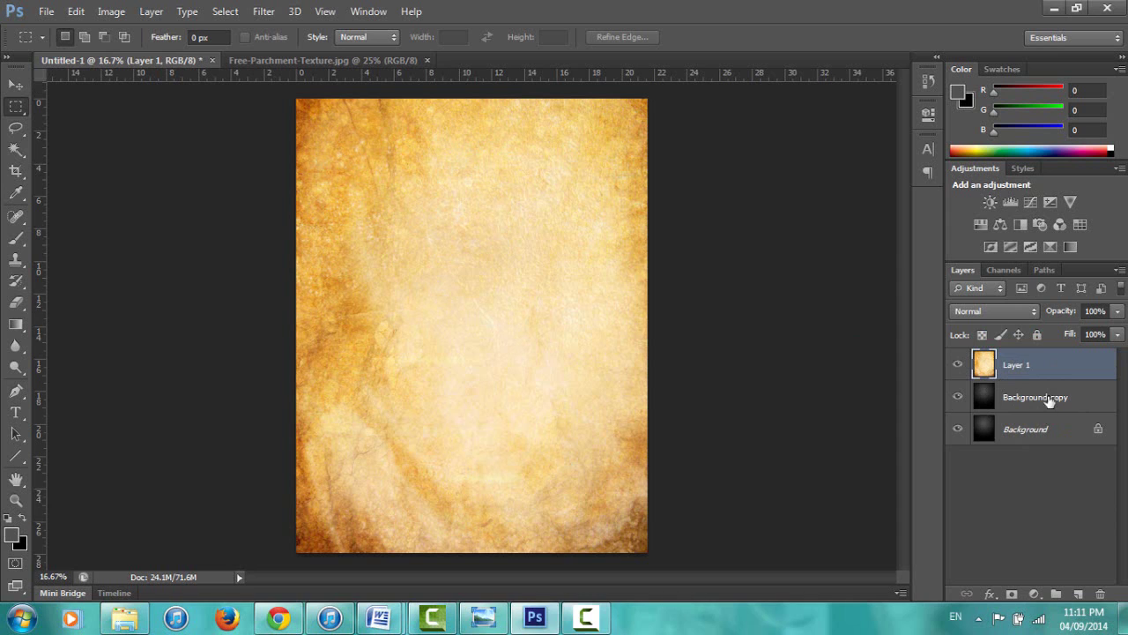
Rename the pasted texture layer as Parchment.
right_click(1043, 367)
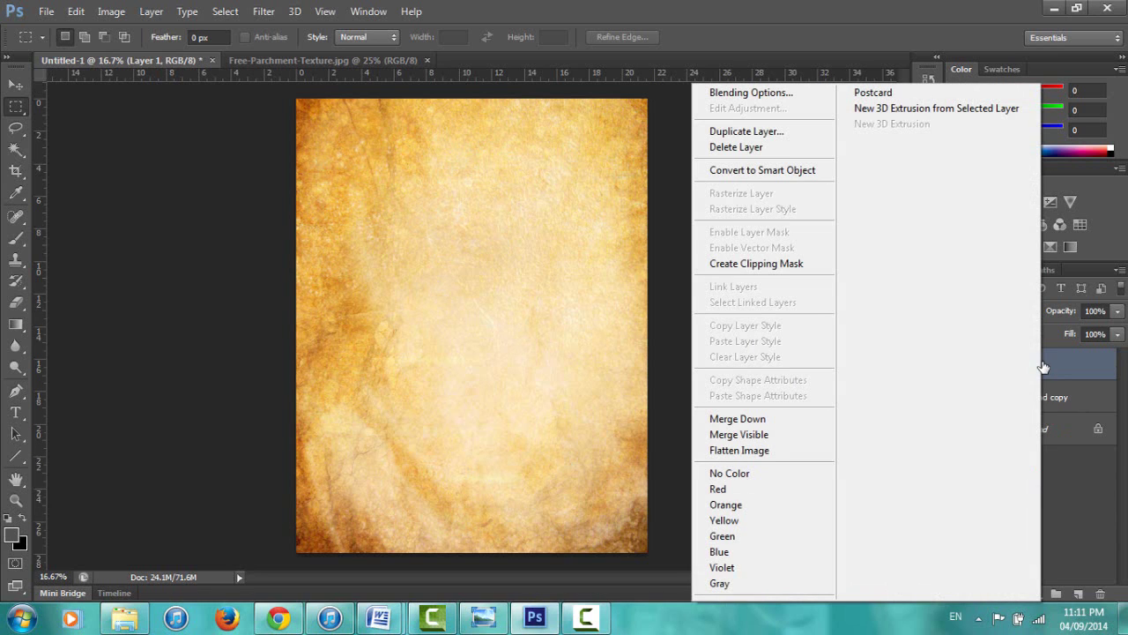
left_click(1093, 508)
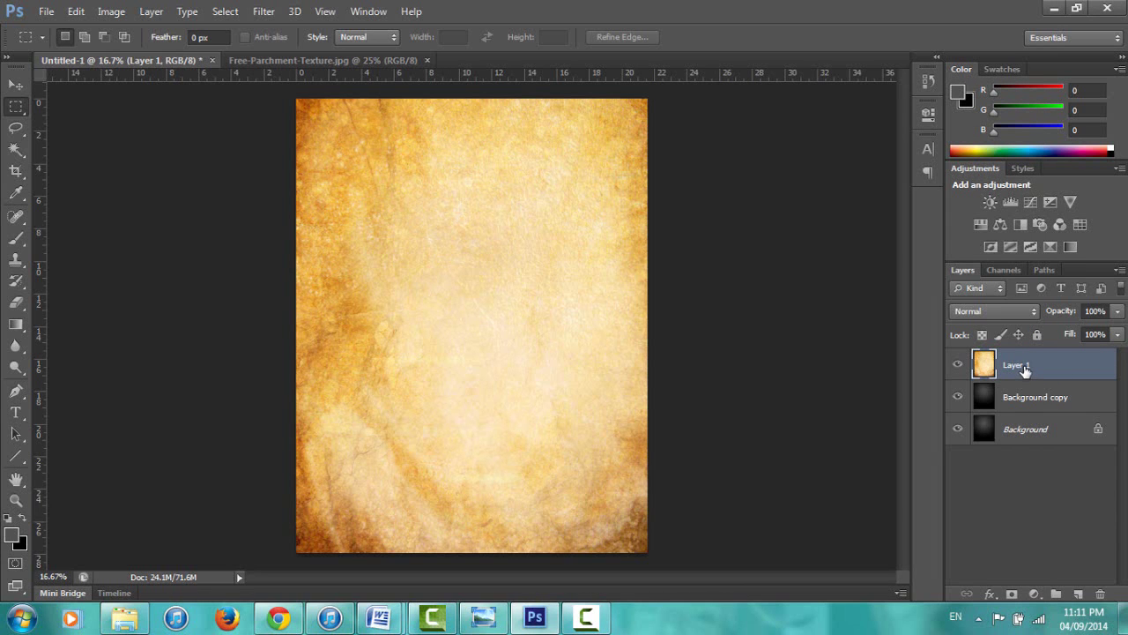
double_click(1024, 367)
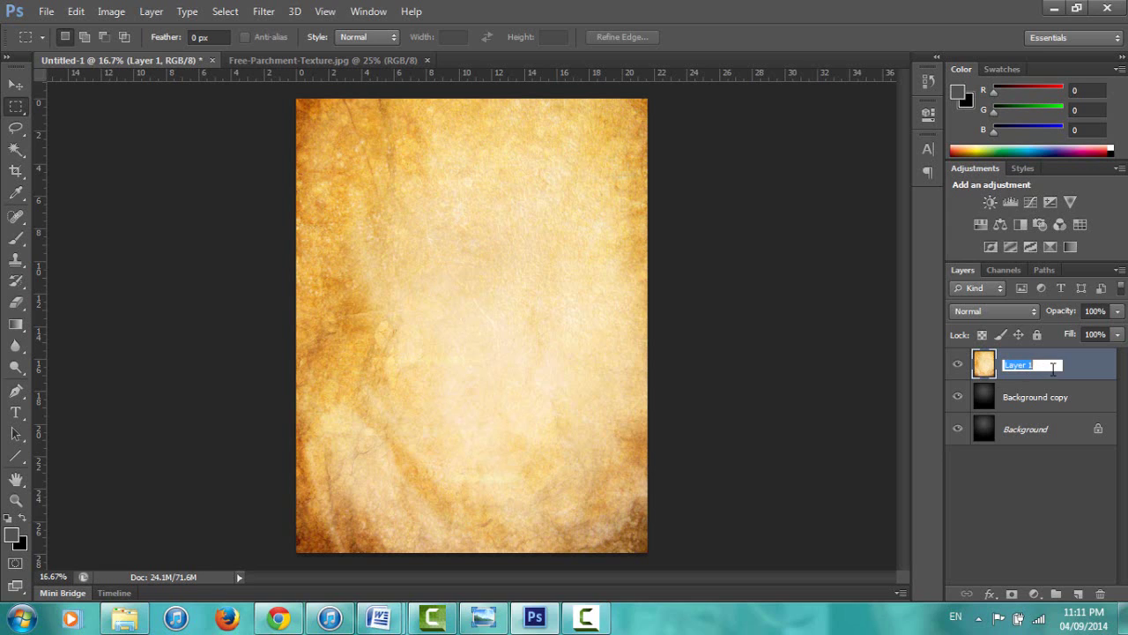
type("Parchment")
key("Return")
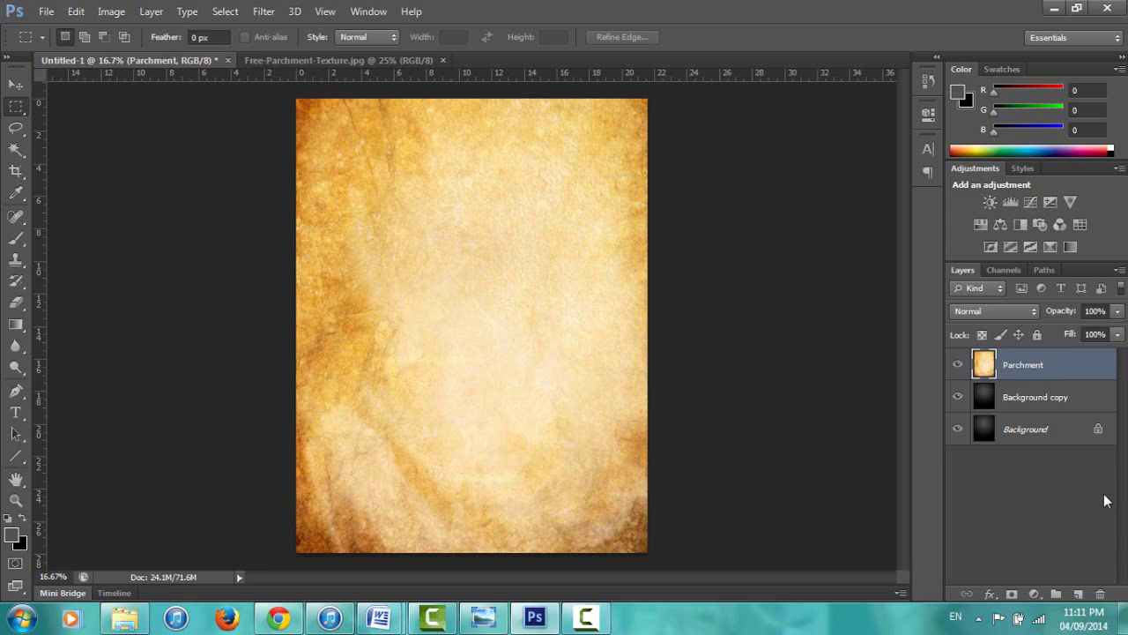
Try the Parchment layer at 36% opacity, and restore it to 100%.
left_click(1116, 314)
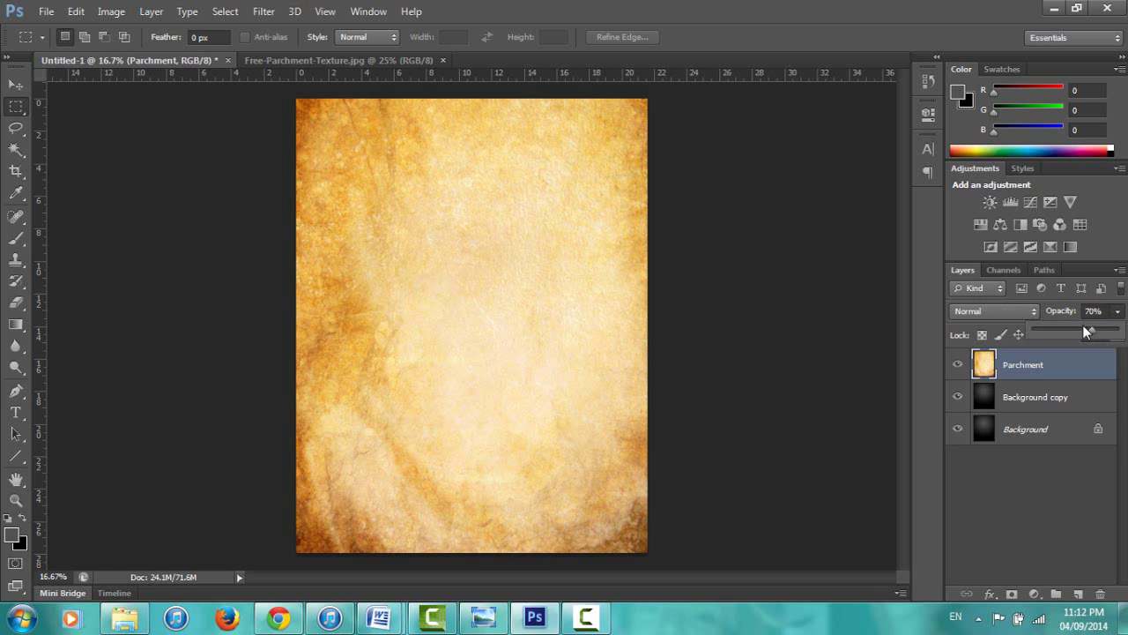
left_click_drag(1065, 332, 1064, 331)
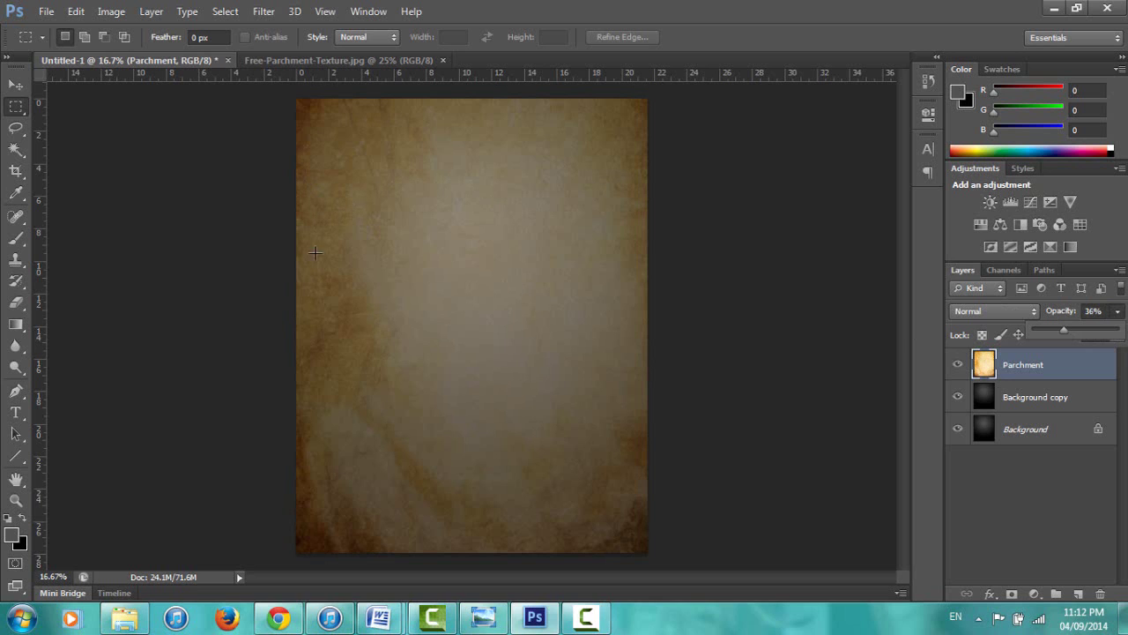
left_click_drag(1064, 330, 1125, 342)
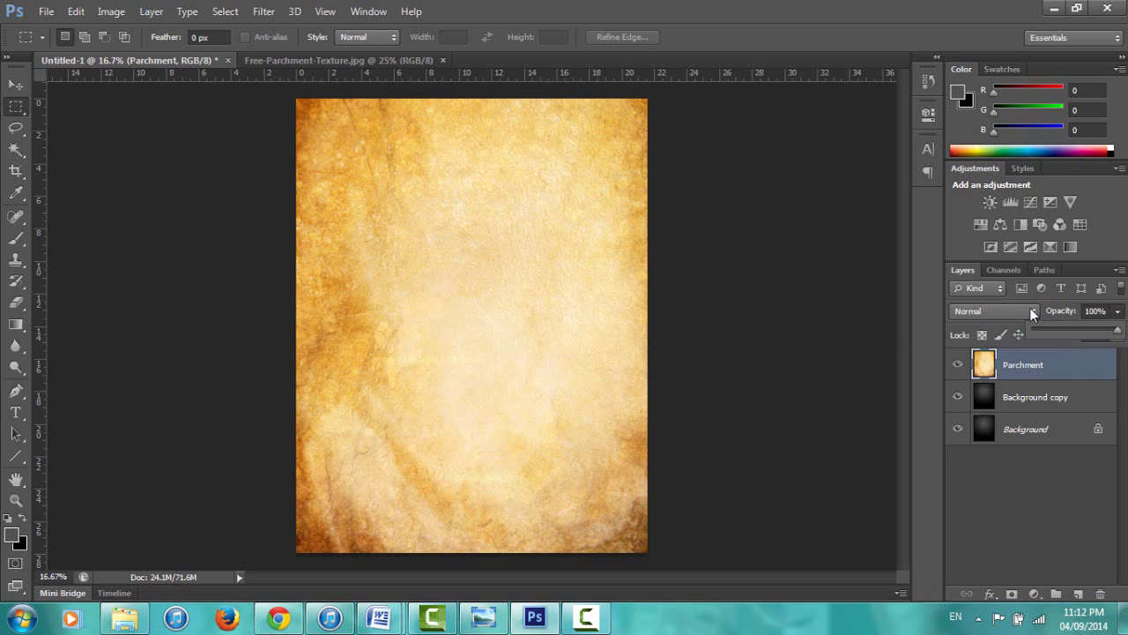
Set the Parchment layer's blending mode to Multiply.
left_click(1032, 311)
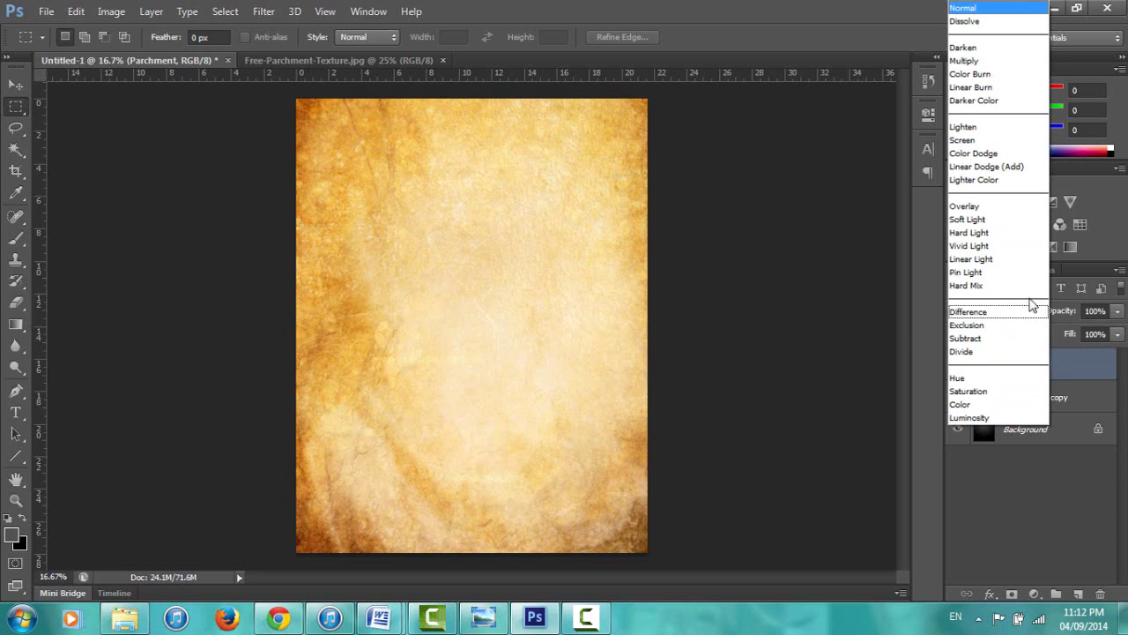
left_click(980, 60)
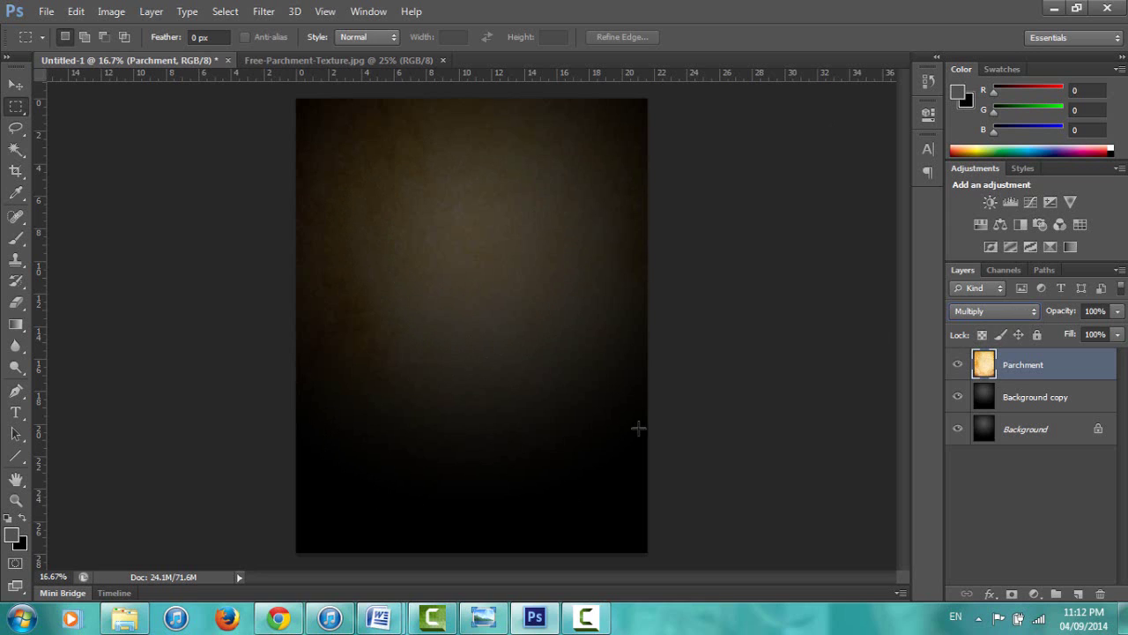
Try the Color Dodge blending mode on the Parchment layer, testing it at 25% opacity and restoring 100%.
left_click(1035, 311)
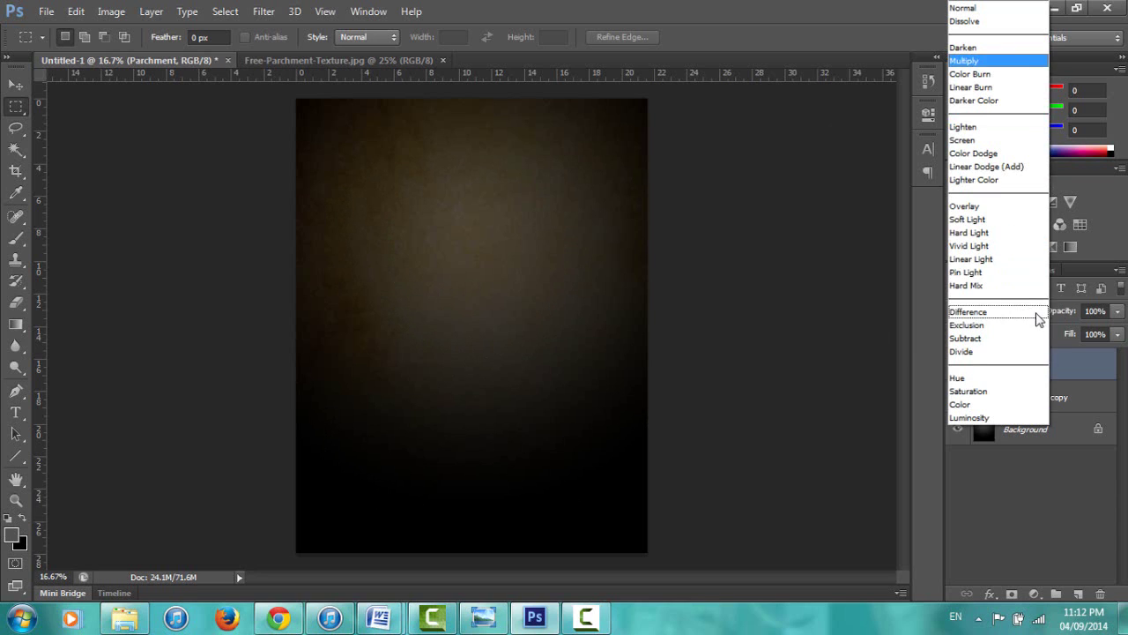
left_click(997, 154)
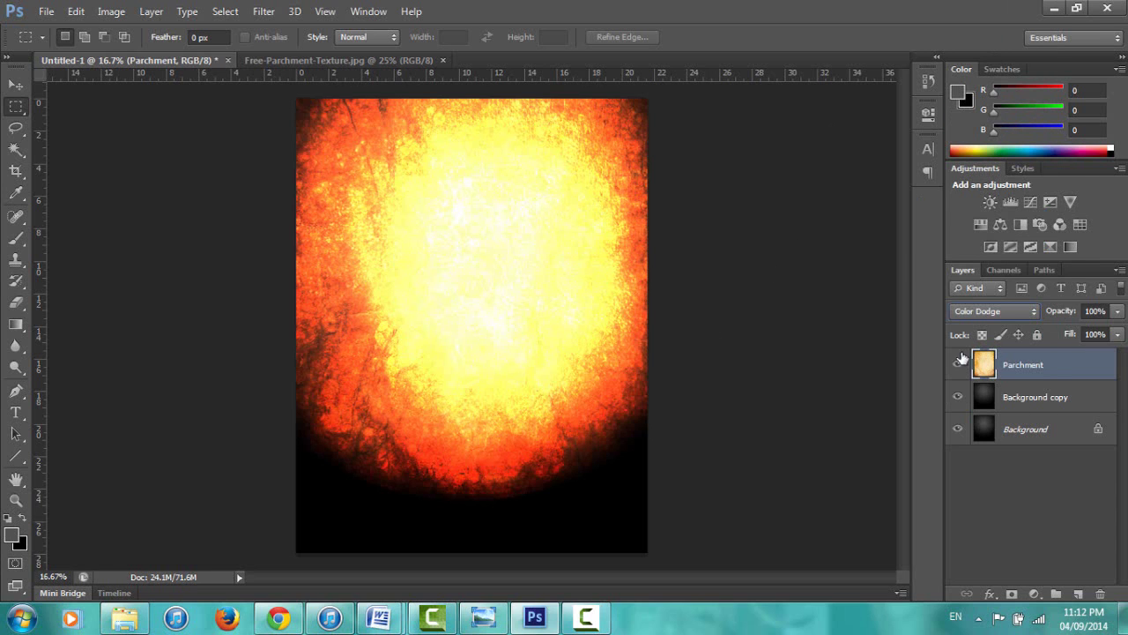
left_click(1117, 334)
left_click_drag(1117, 333, 1089, 333)
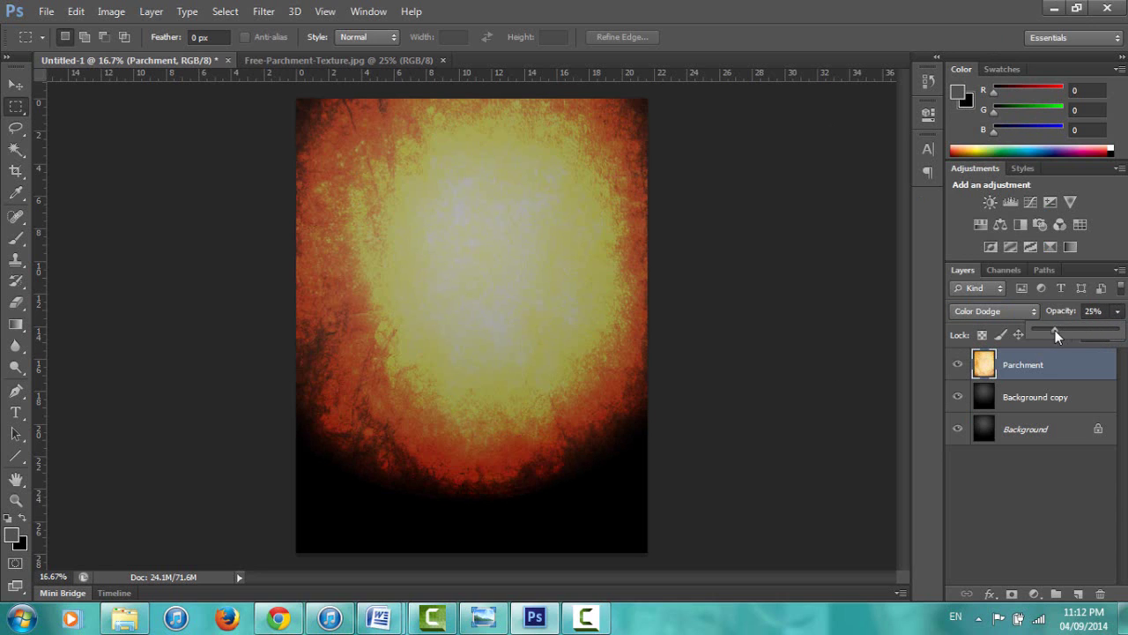
key("0")
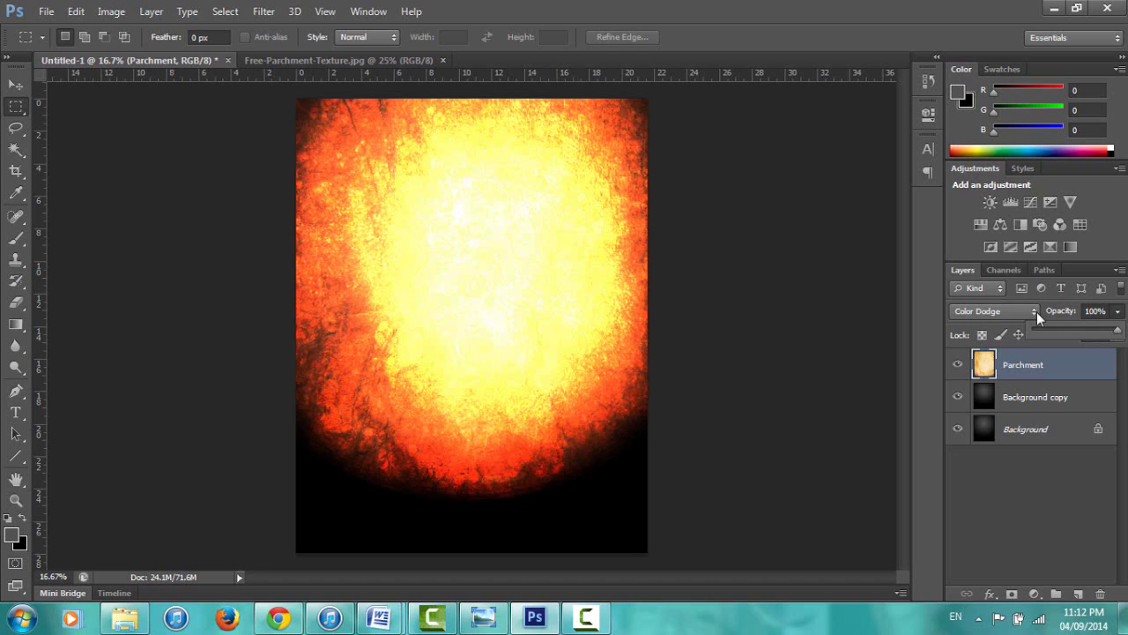
Try the Parchment layer in Overlay and in Linear Light, testing Linear Light at 42% opacity and restoring 100%.
left_click(1036, 311)
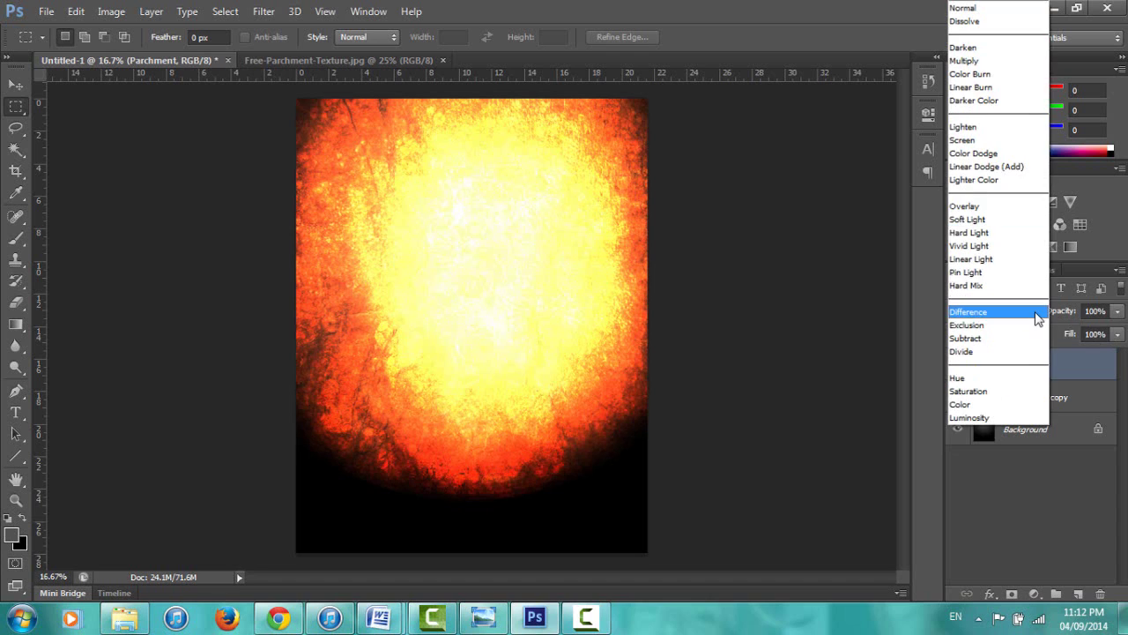
left_click(998, 212)
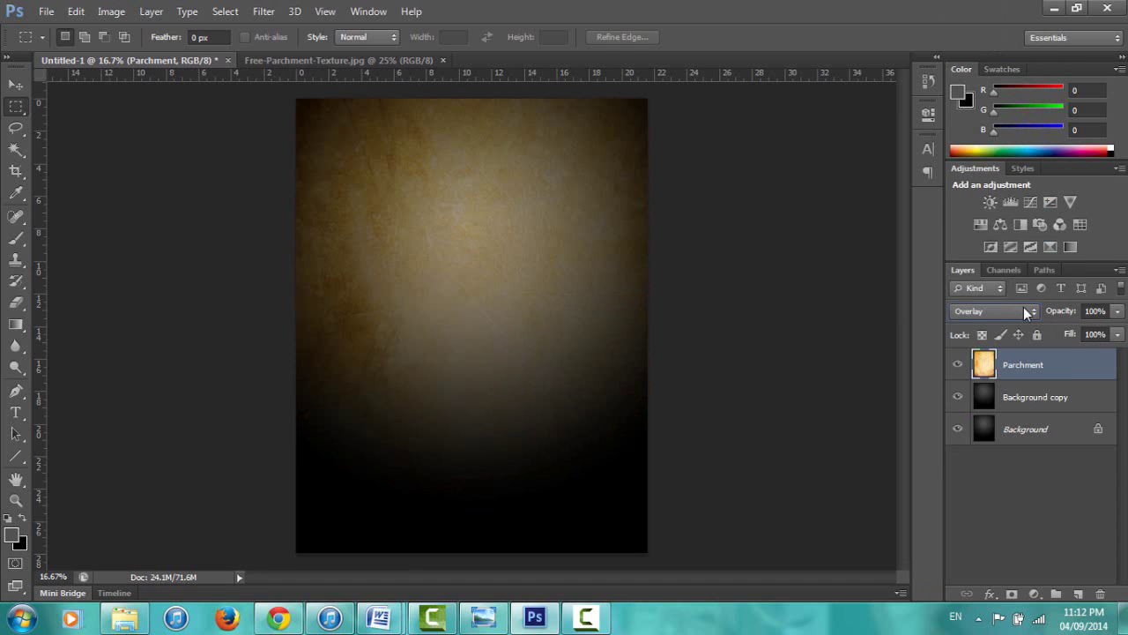
left_click(1023, 311)
left_click(989, 261)
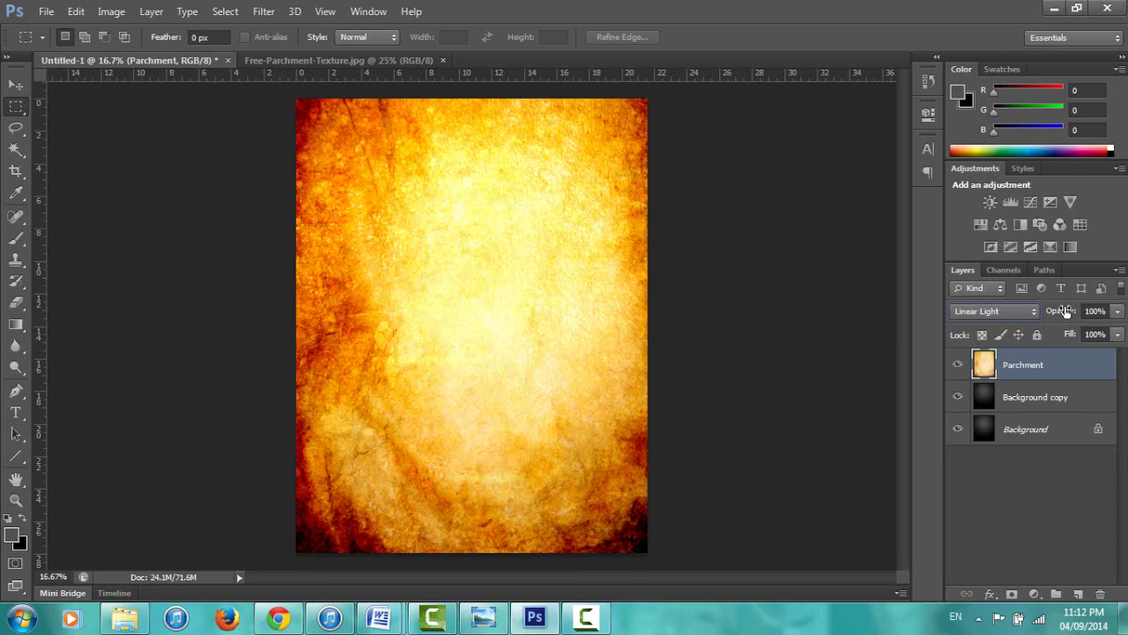
left_click(1117, 311)
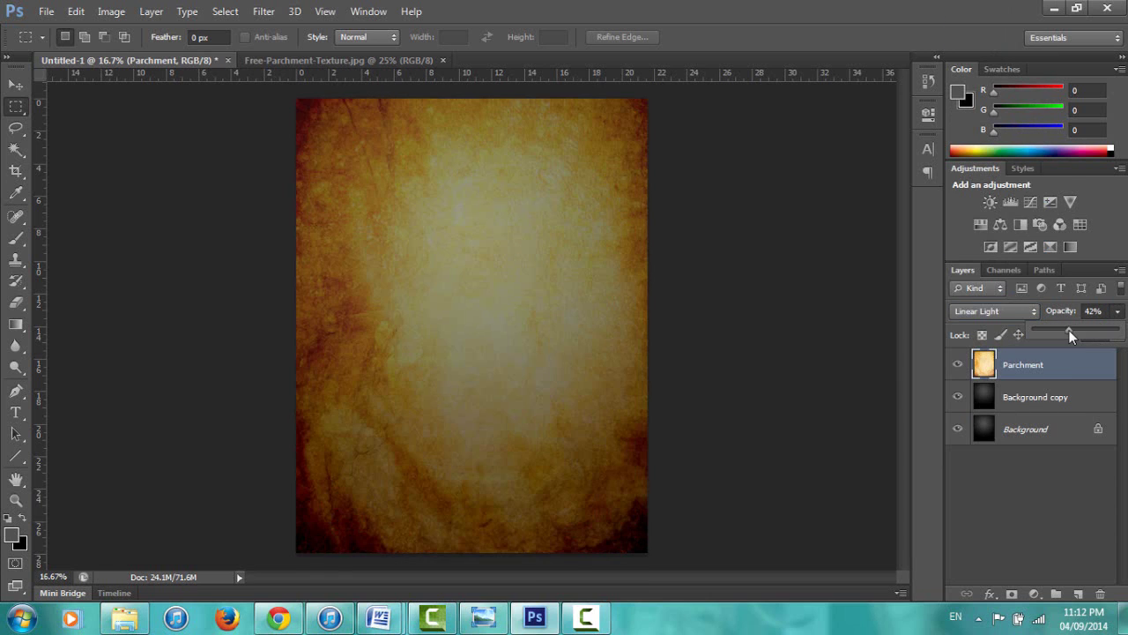
left_click_drag(1069, 329, 1117, 329)
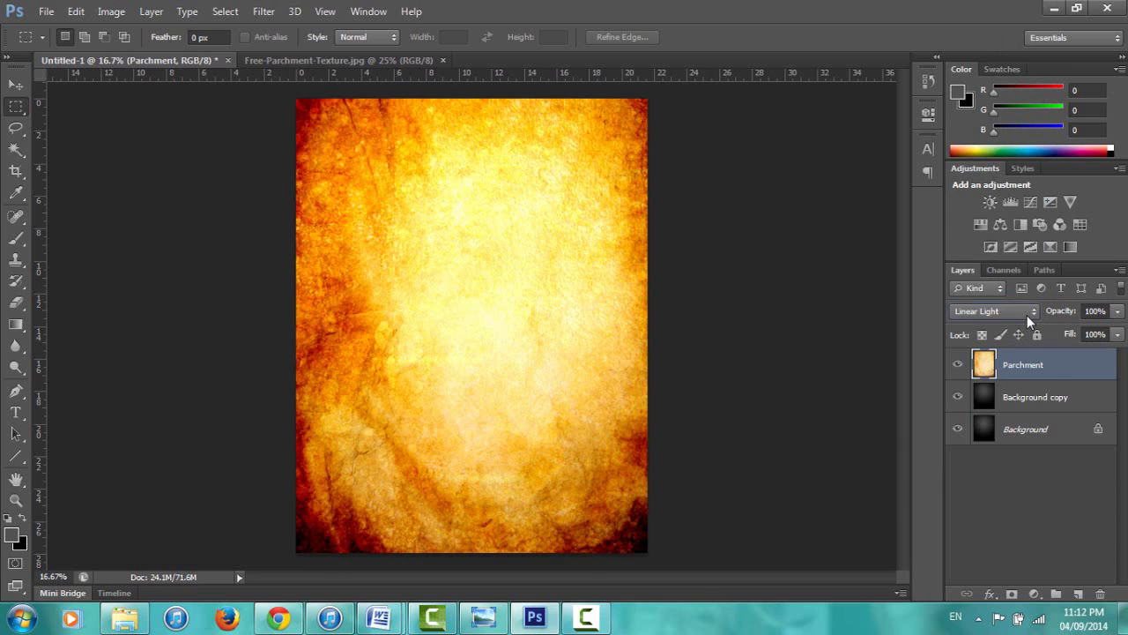
Try Hard Mix and Difference on the Parchment layer, and set its blending mode to Color Dodge.
left_click(1027, 313)
left_click(1010, 285)
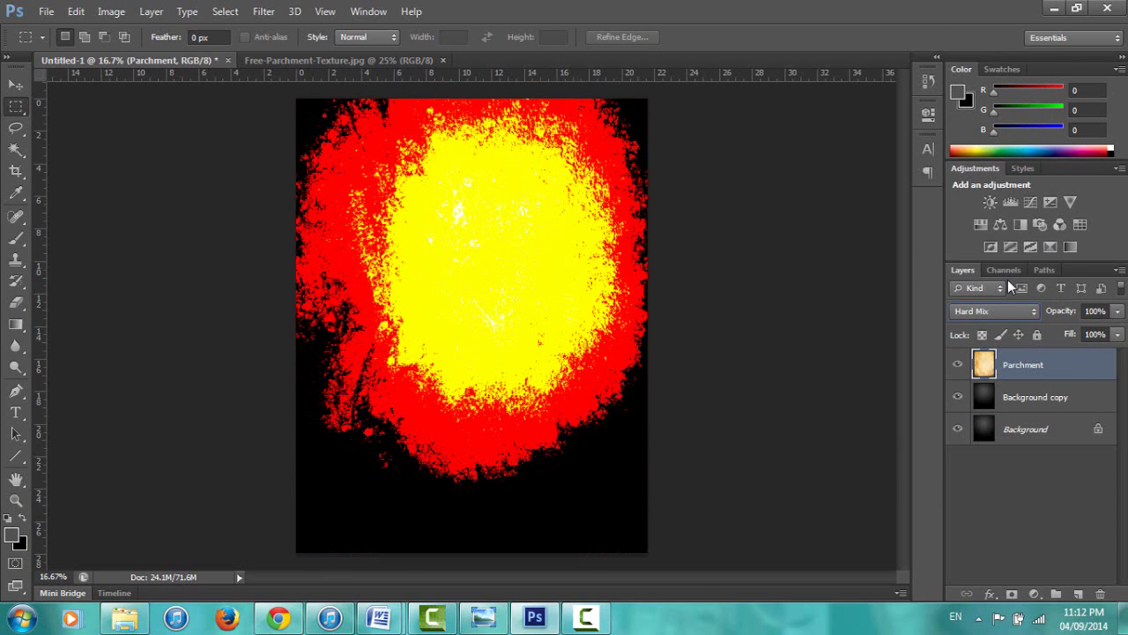
left_click(1029, 311)
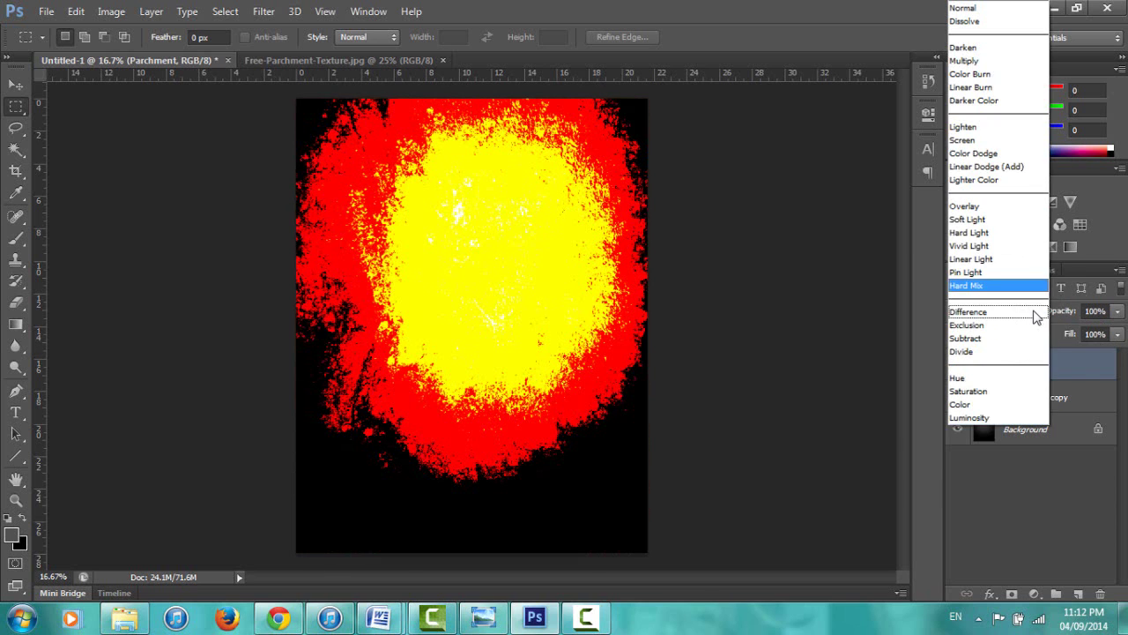
left_click(988, 312)
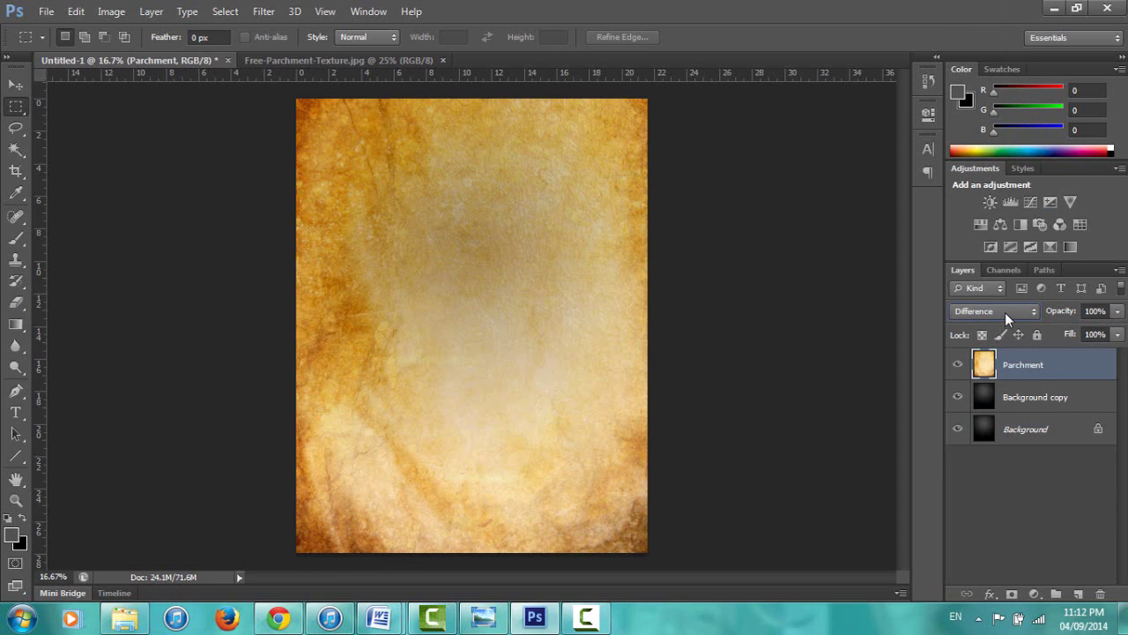
left_click(1005, 312)
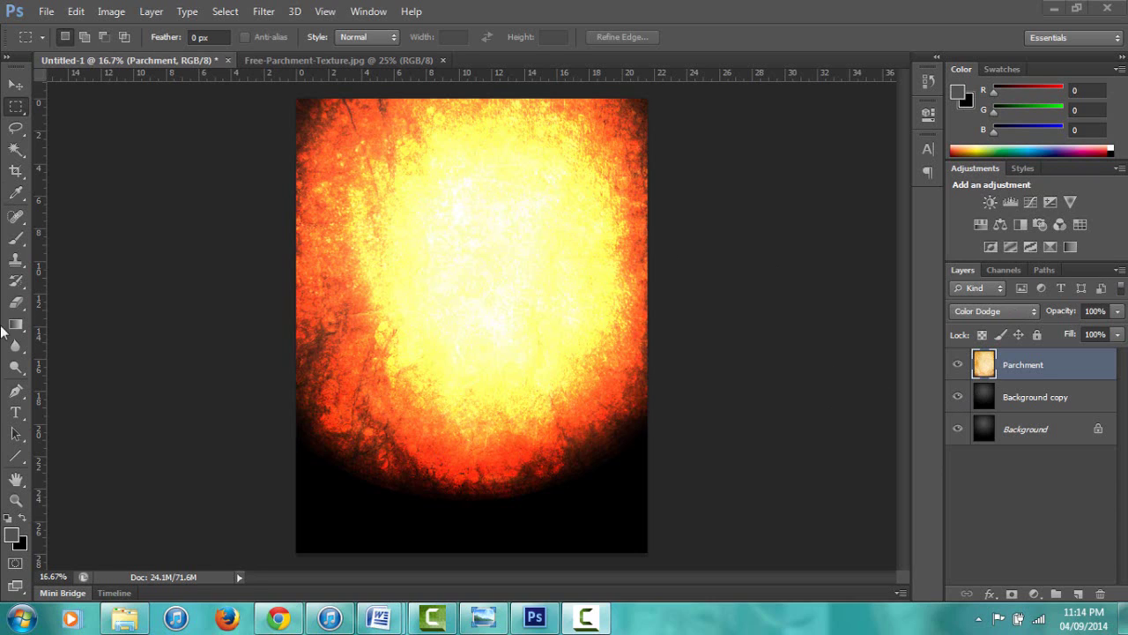
Draw a paragraph text box across the upper half of the page, and delete its empty text layer.
left_click(18, 416)
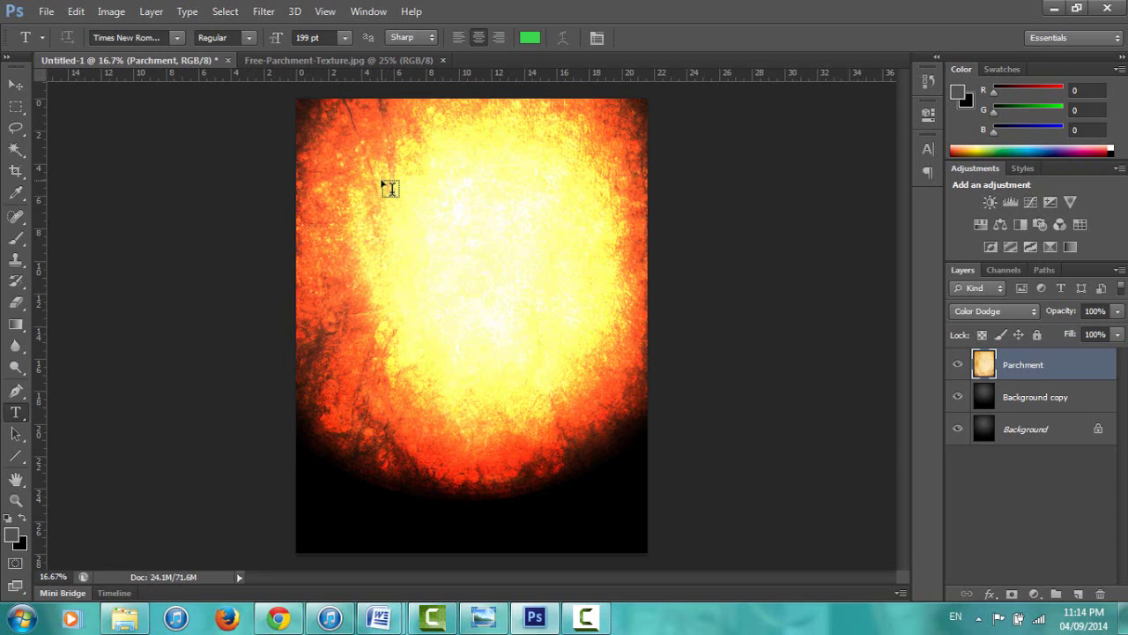
left_click_drag(350, 167, 617, 310)
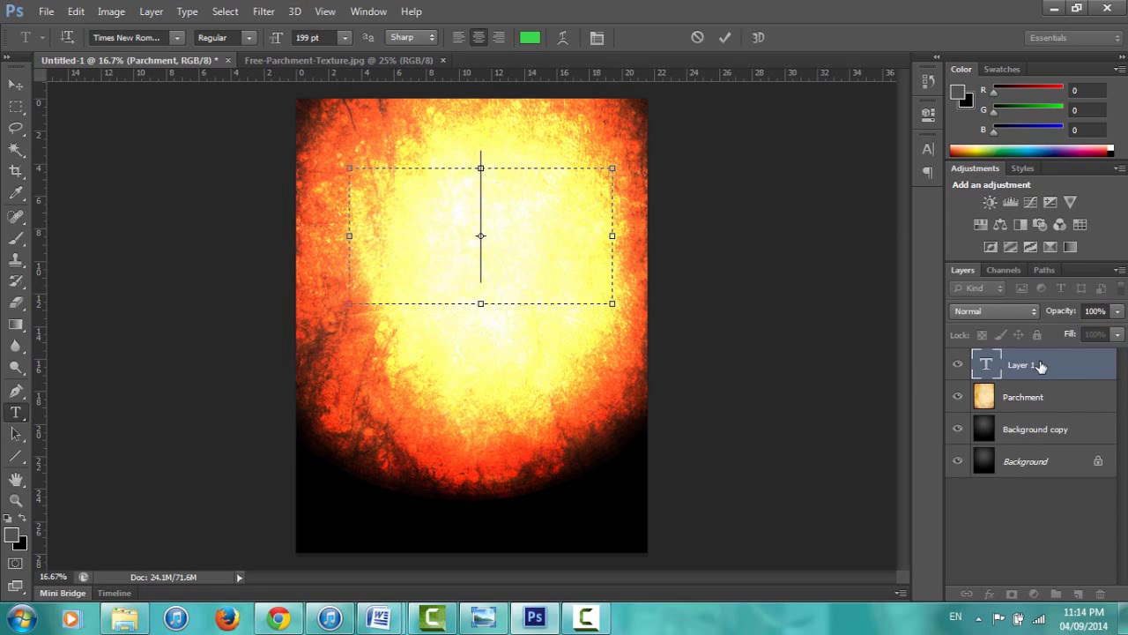
left_click(1058, 367)
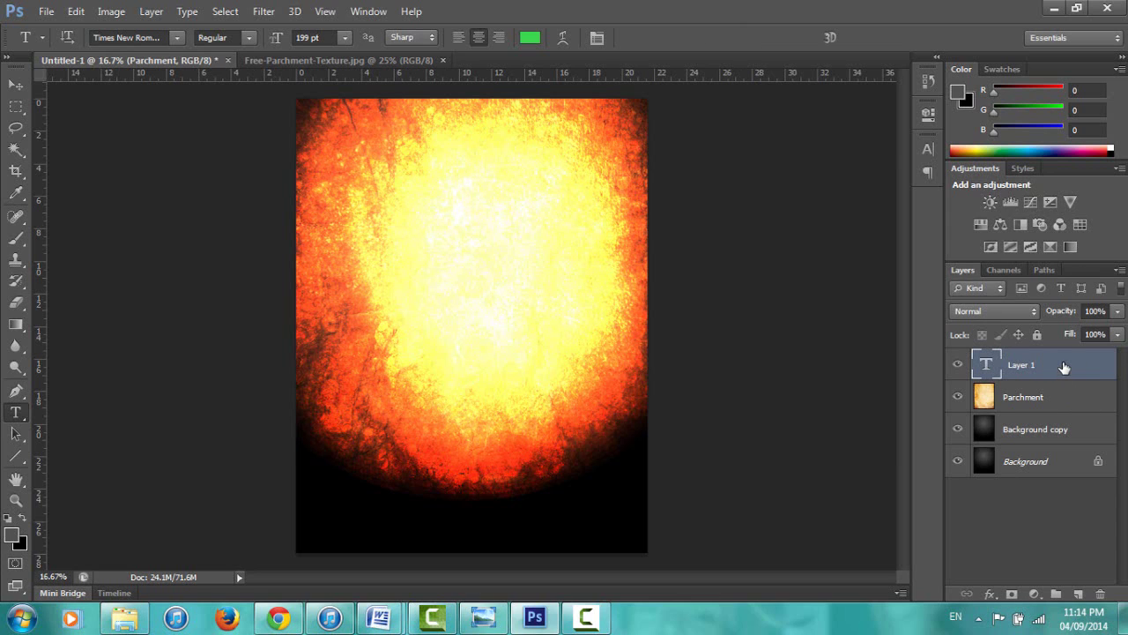
left_click_drag(1064, 368, 1101, 589)
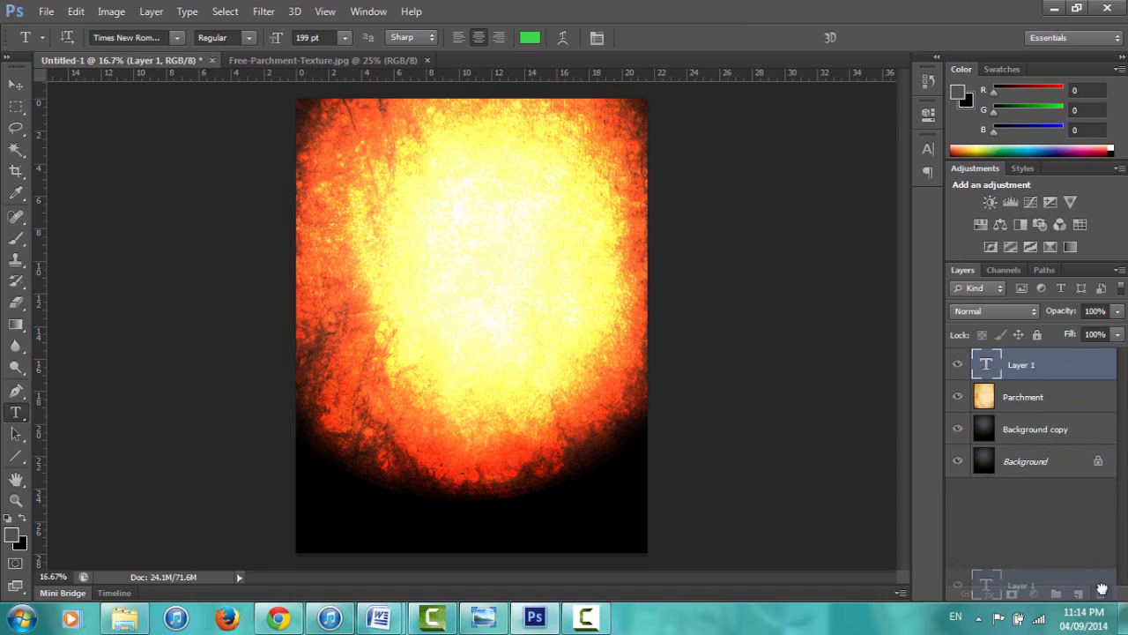
left_click_drag(1102, 589, 1103, 595)
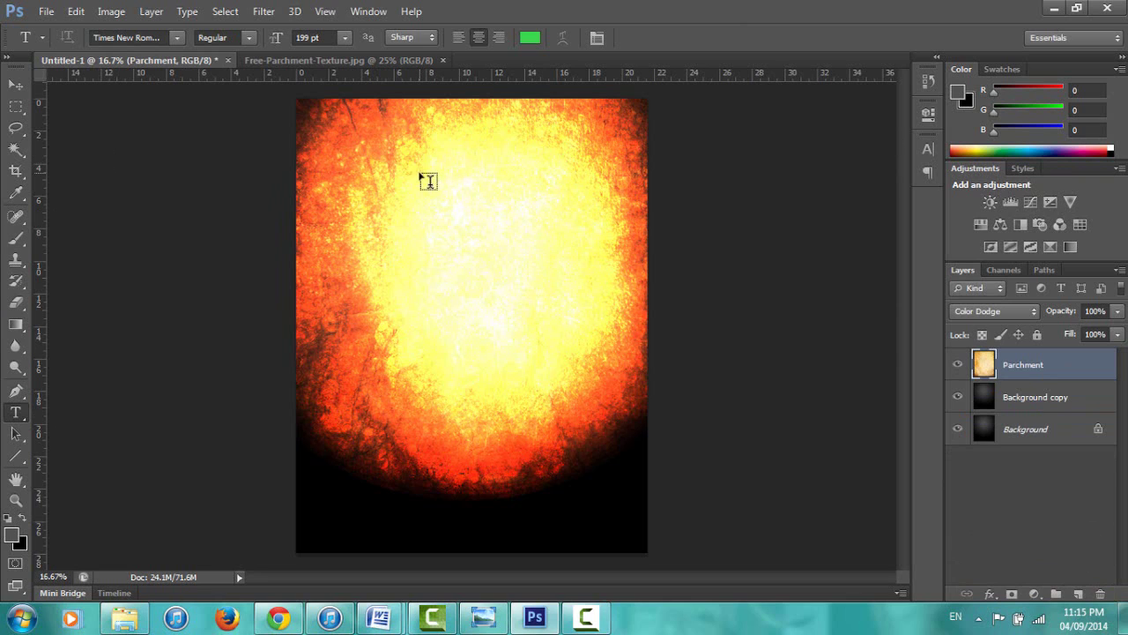
Add point text reading "I can" near the top of the page, and move it fully inside the page's left edge.
left_click(390, 189)
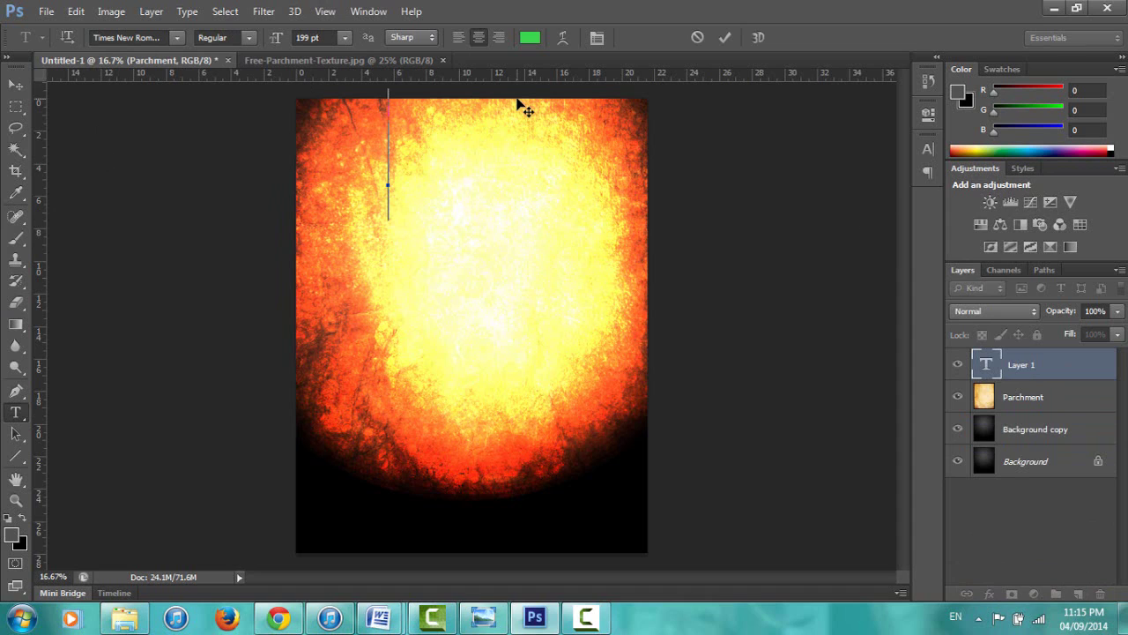
type("I can")
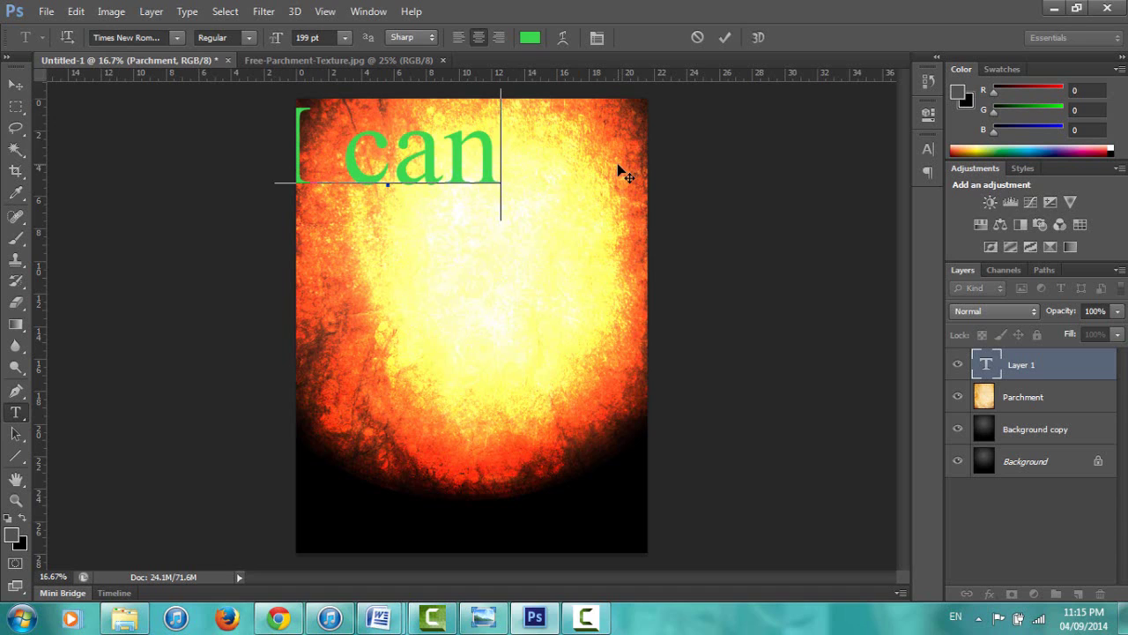
key("ctrl")
left_click_drag(415, 171, 459, 202)
left_click(16, 412)
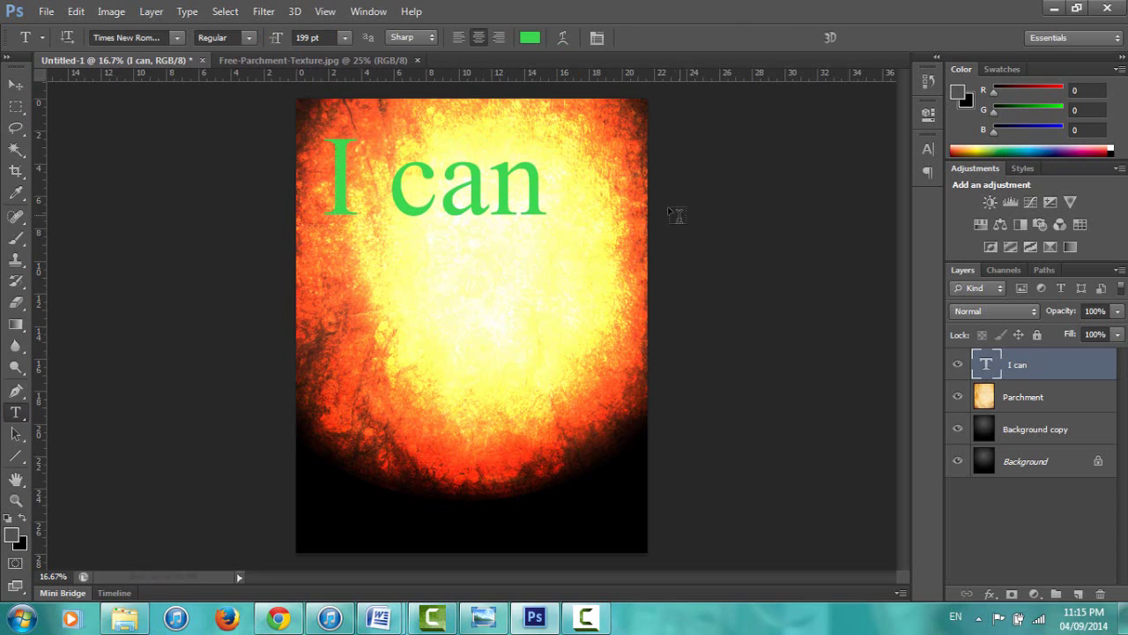
Change the "I can" text color to black (000000).
left_click_drag(540, 188, 270, 179)
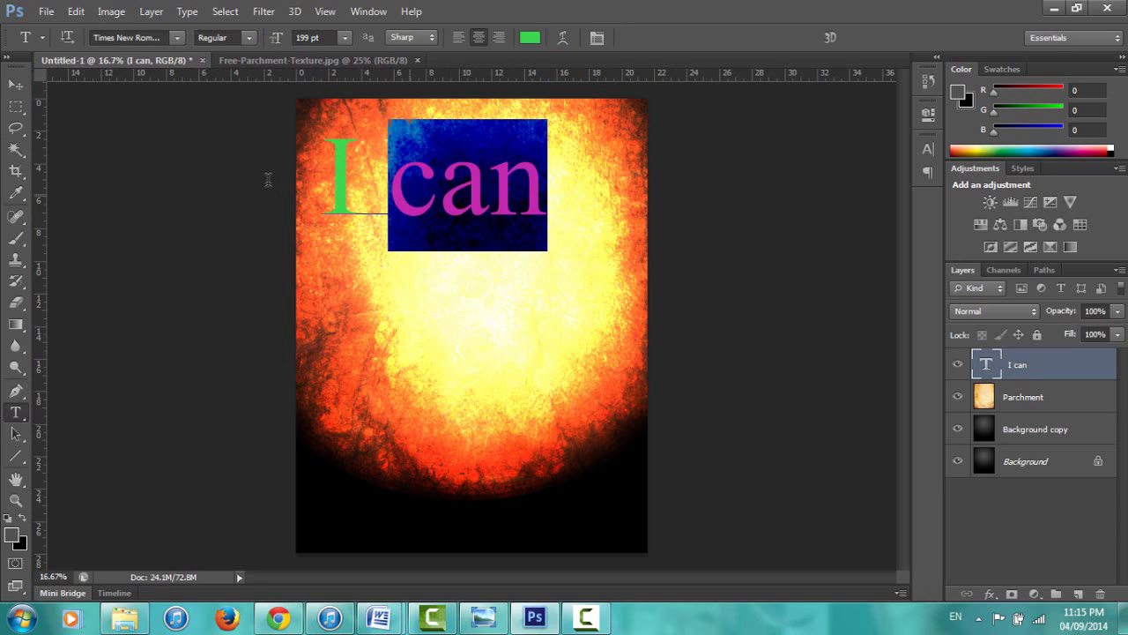
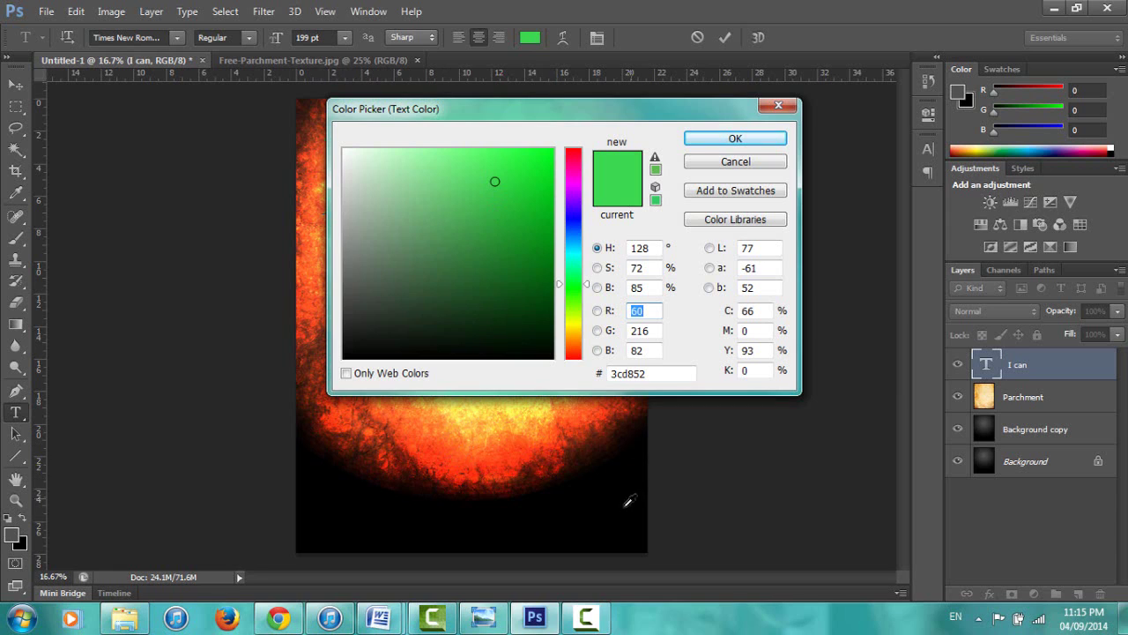
left_click(339, 495)
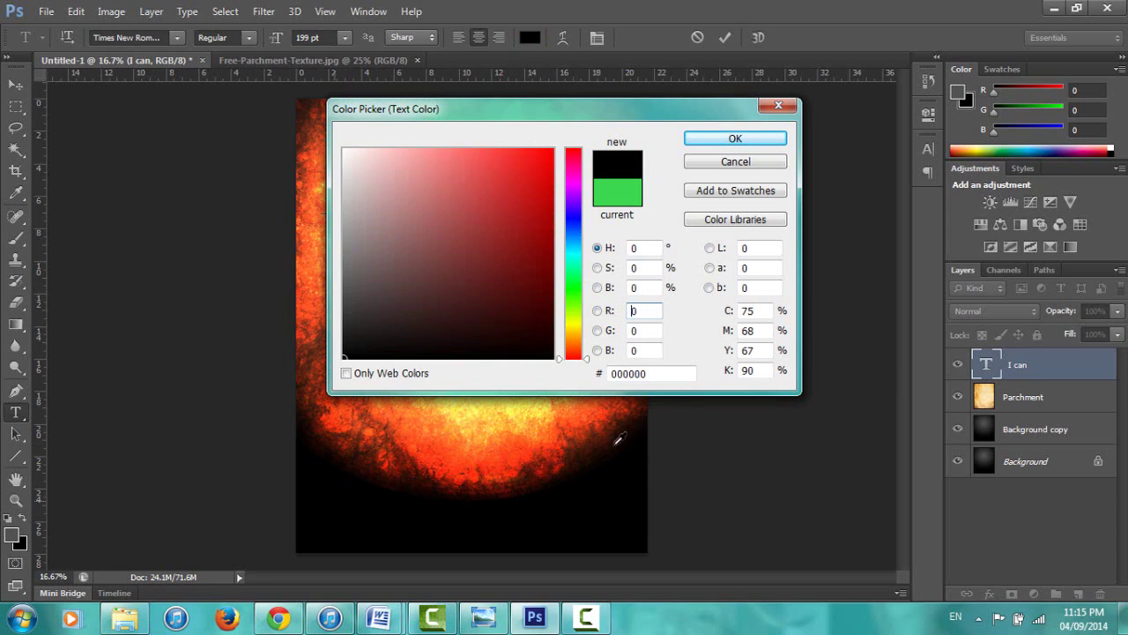
left_click(732, 139)
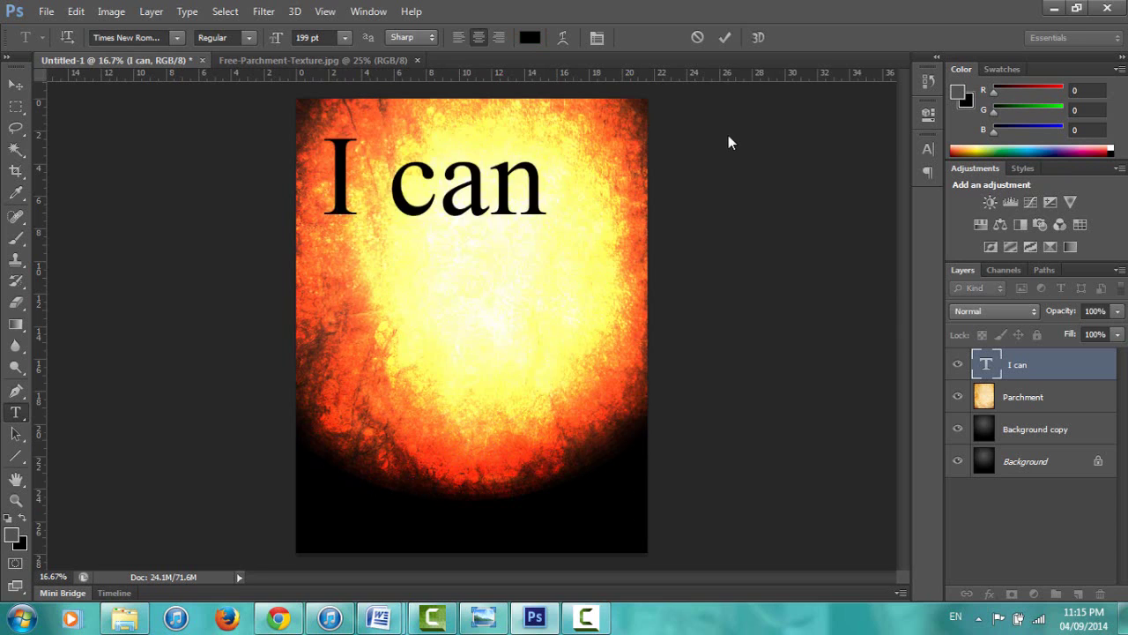
Set the "I can" text size to 61 pt and move the text towards the page's upper-left corner.
left_click(491, 201)
left_click_drag(534, 202, 319, 203)
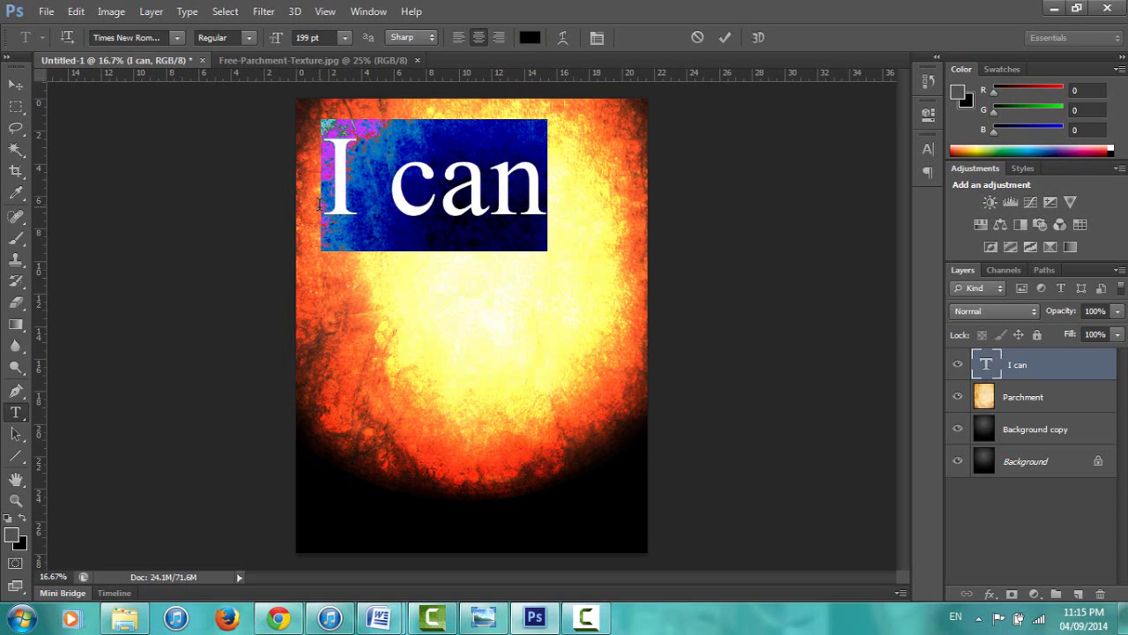
left_click(347, 38)
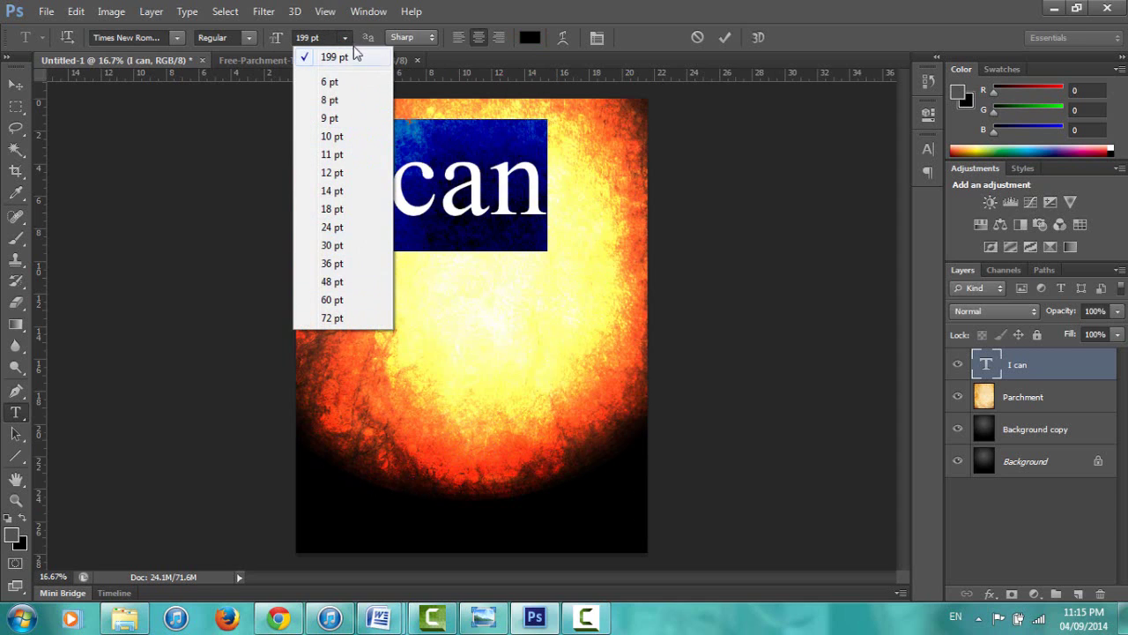
left_click(350, 40)
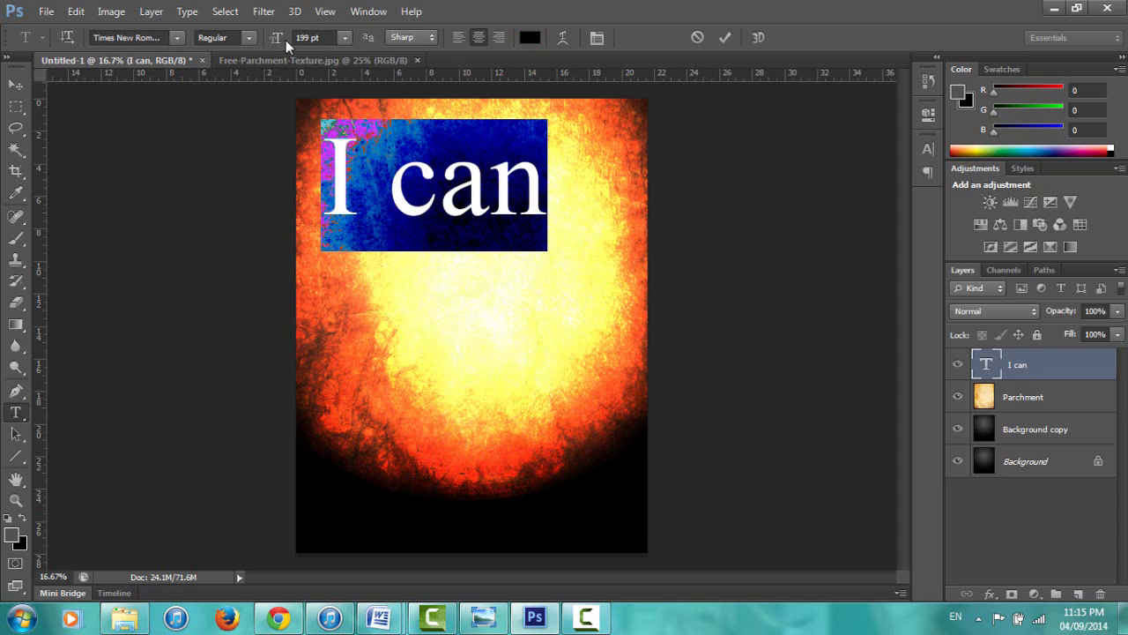
mouse_move(278, 41)
left_mouse_down()
mouse_move(260, 41)
mouse_move(324, 41)
mouse_move(209, 55)
mouse_move(271, 48)
mouse_move(242, 38)
mouse_move(231, 41)
mouse_move(273, 44)
left_mouse_up()
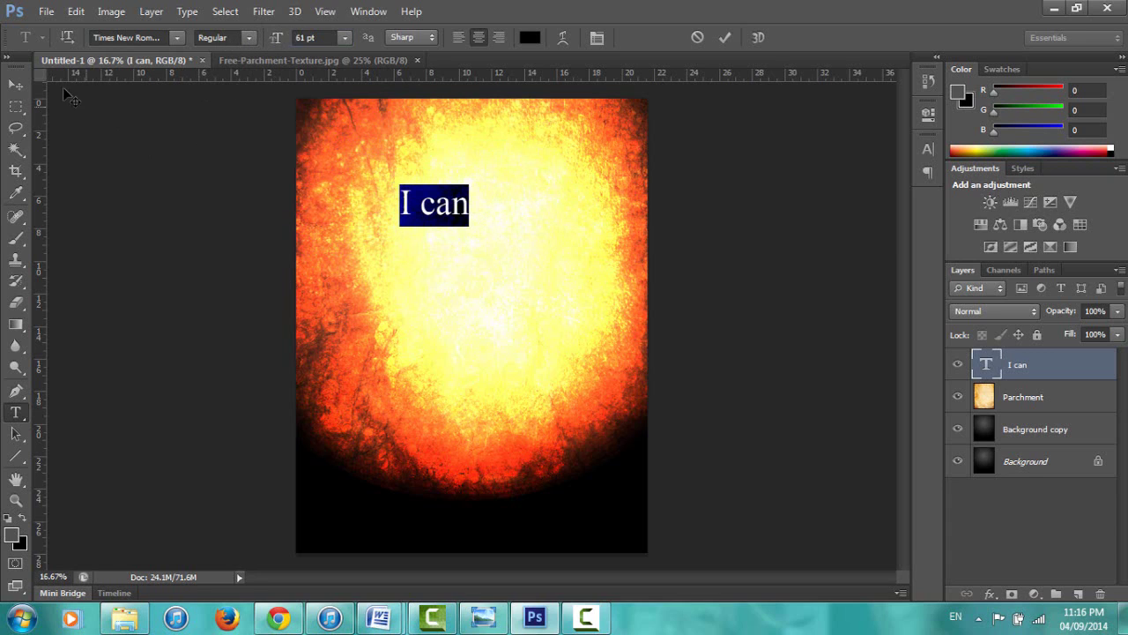
left_click(16, 86)
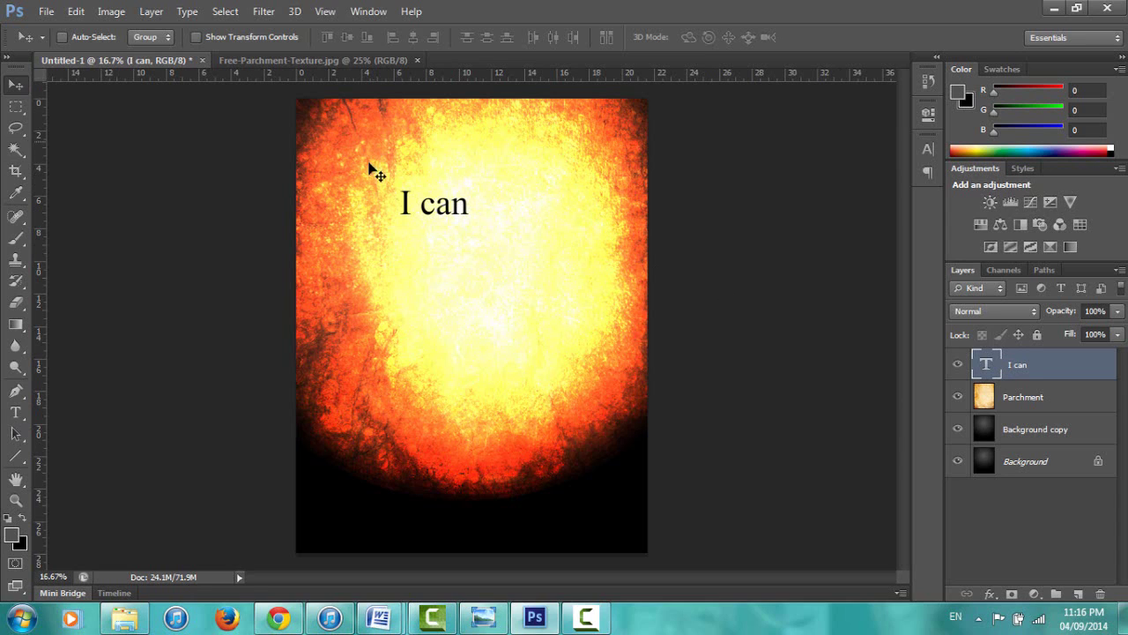
left_click_drag(462, 210, 385, 155)
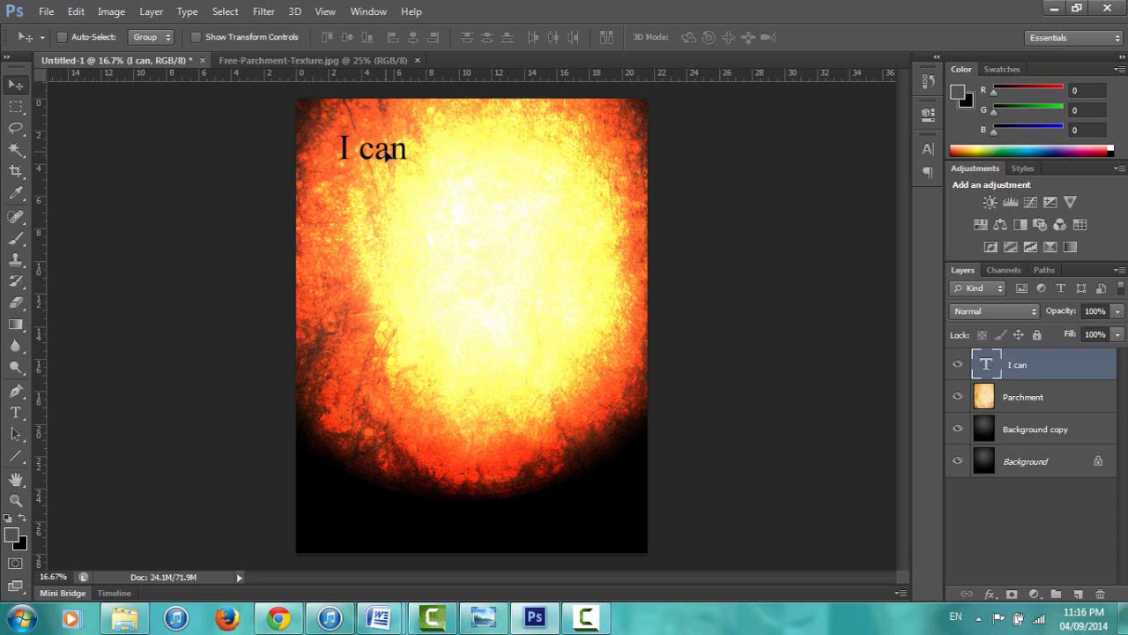
Move the Parchment layer down and to the left so it uncovers the page's top and right edges.
left_click(1054, 406)
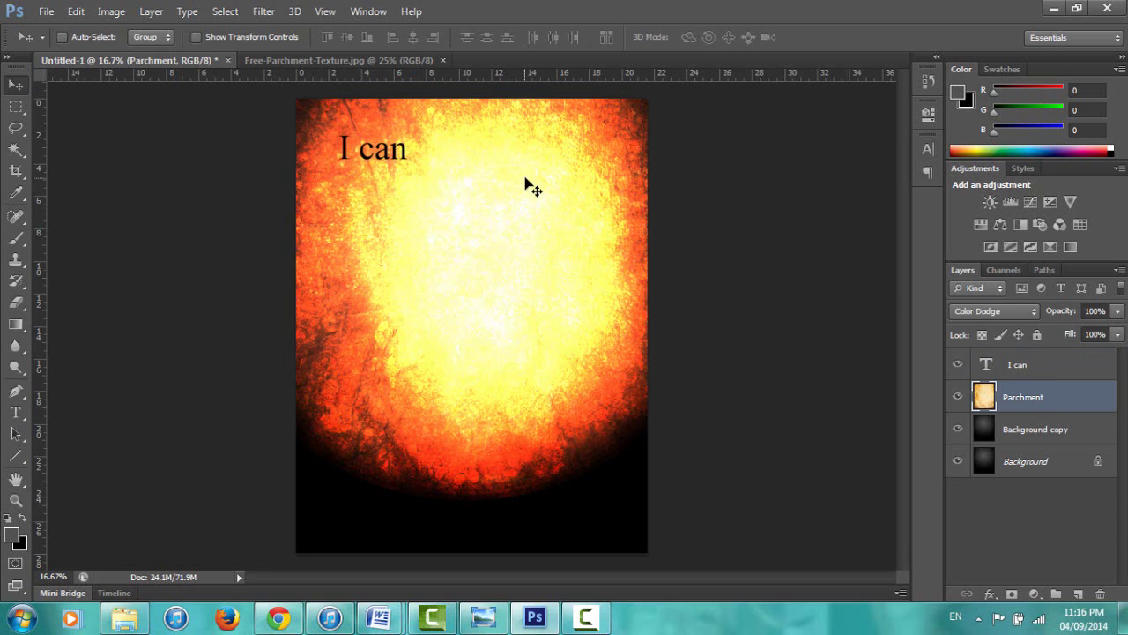
left_click_drag(443, 255, 415, 264)
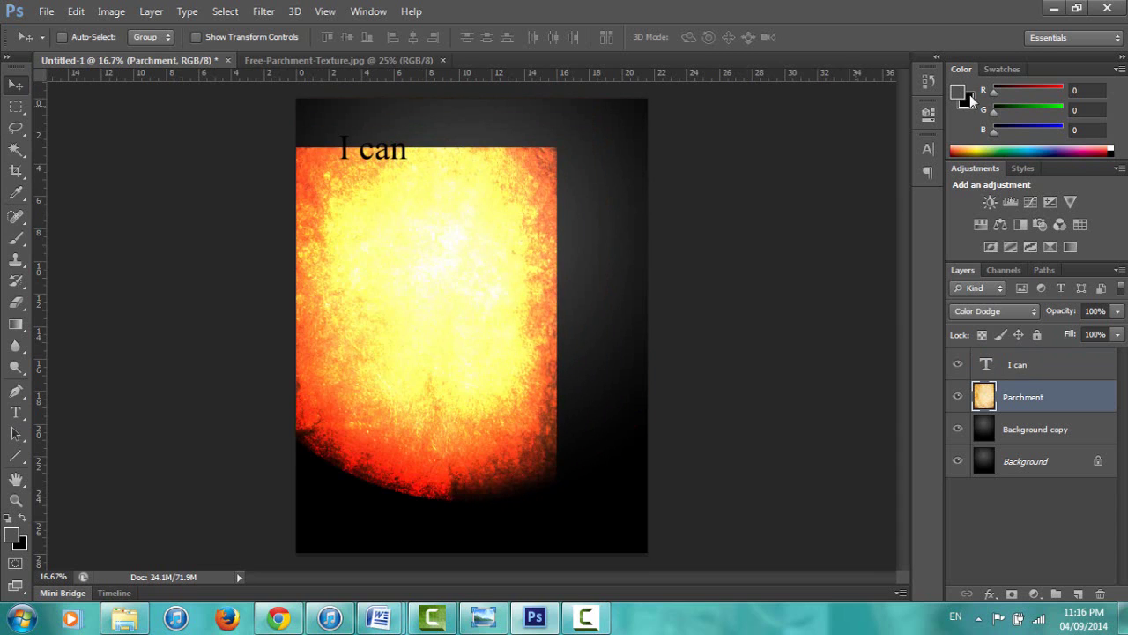
left_click(78, 12)
left_click(78, 12)
left_click(111, 12)
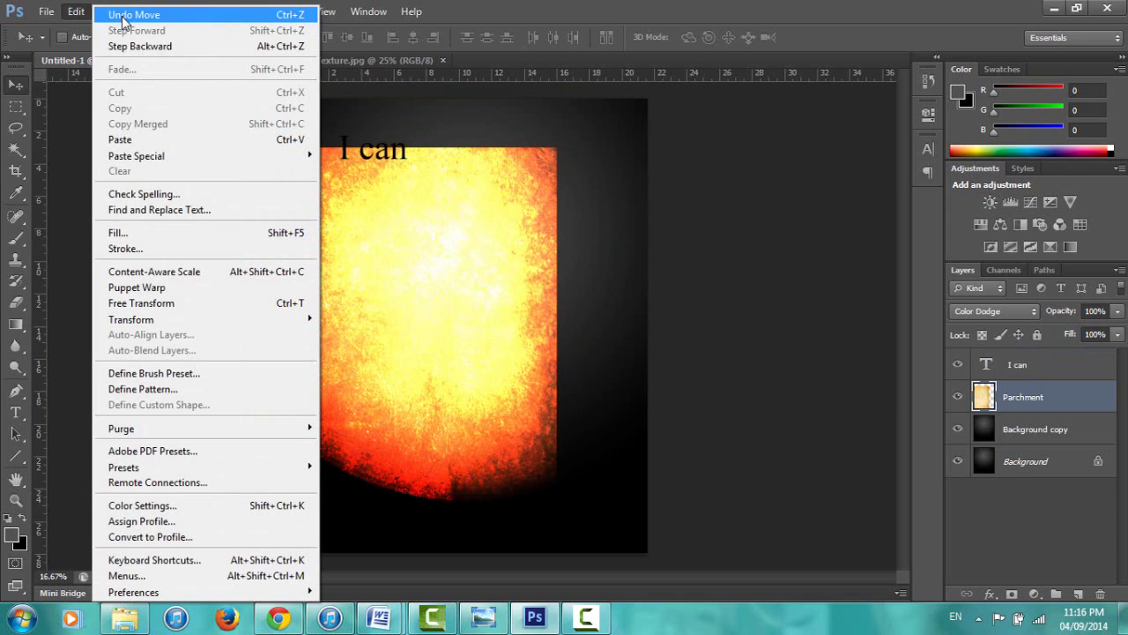
left_click(76, 11)
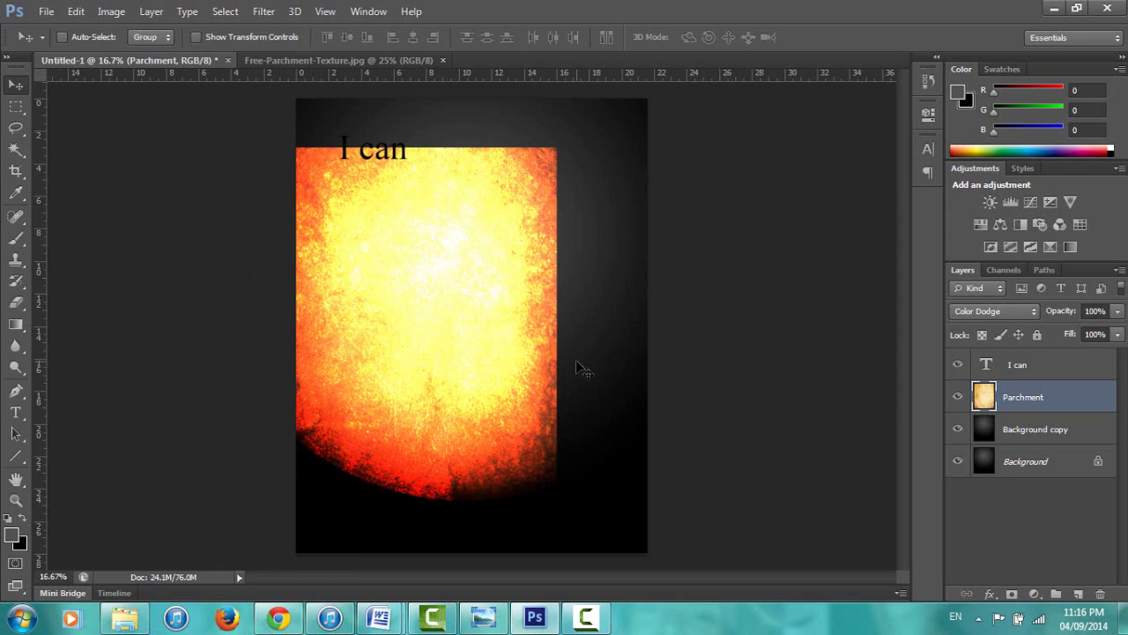
Undo the Parchment layer's last move, and try shifting the Parchment layer and the "I can" text lower on the page.
key("ctrl+z")
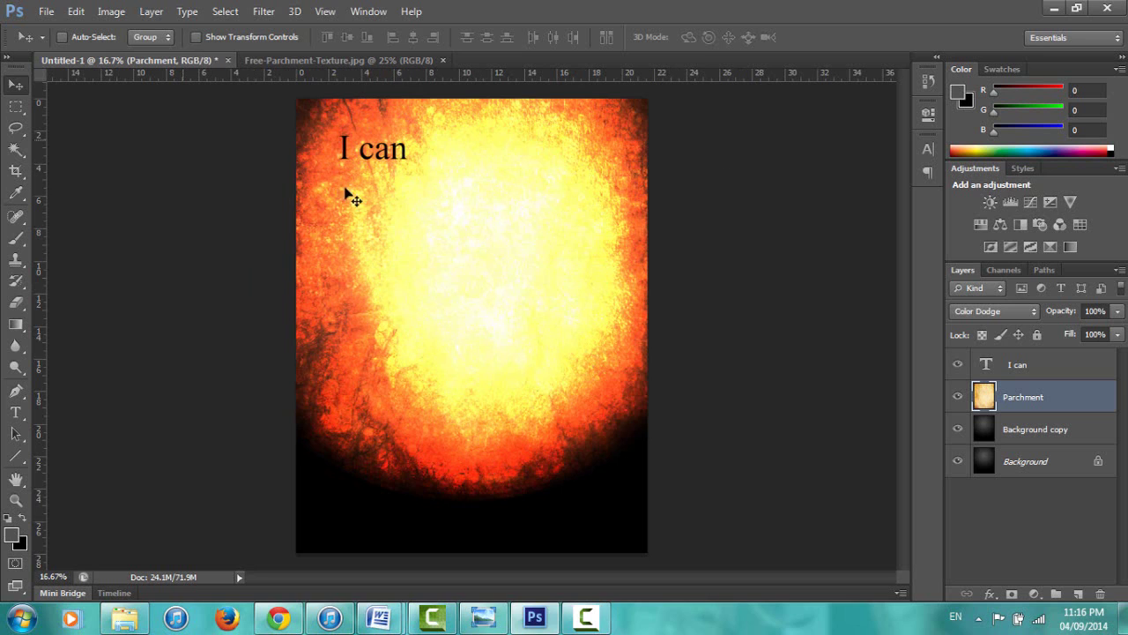
left_click_drag(557, 167, 474, 272)
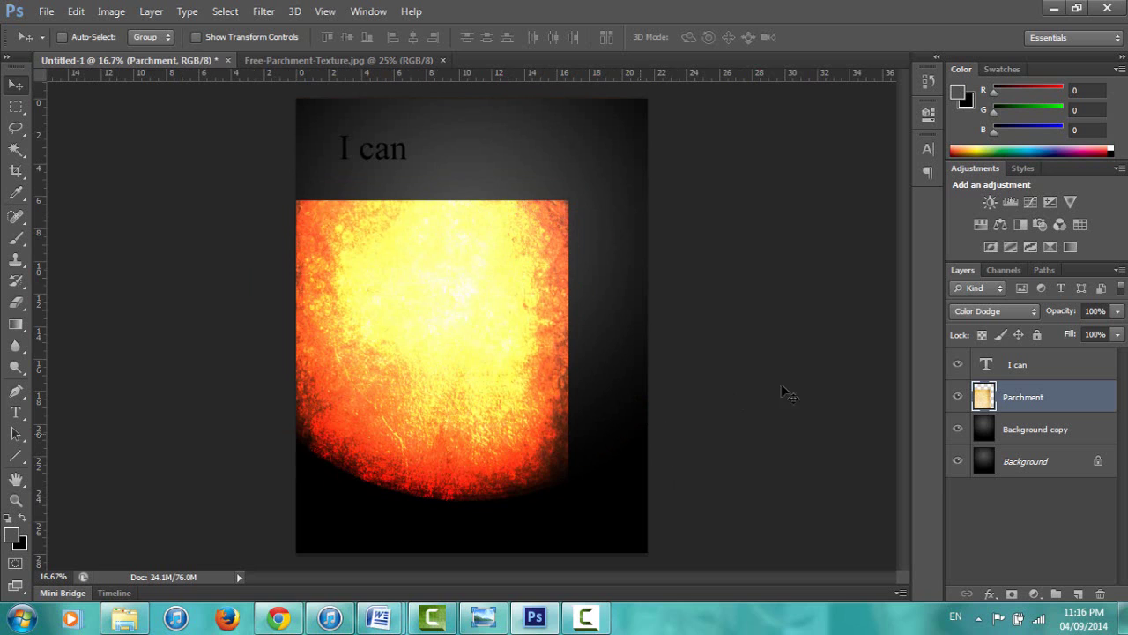
left_click(1049, 370)
left_click_drag(405, 157, 474, 250)
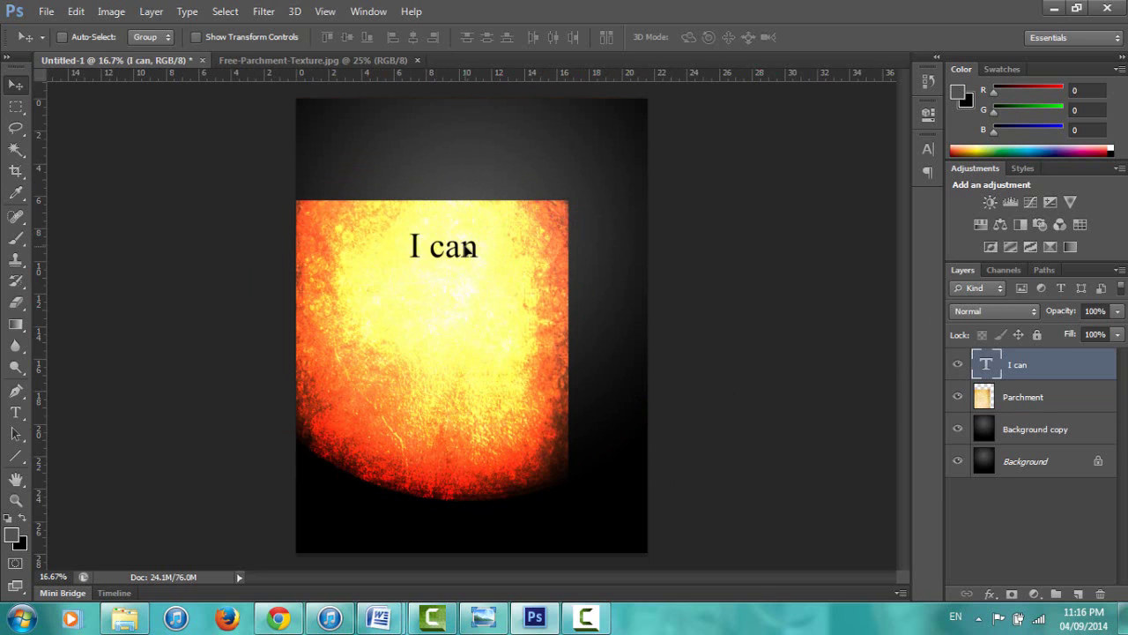
Undo the "I can" text move and step backward through the preceding edit.
left_click(75, 13)
left_click(99, 12)
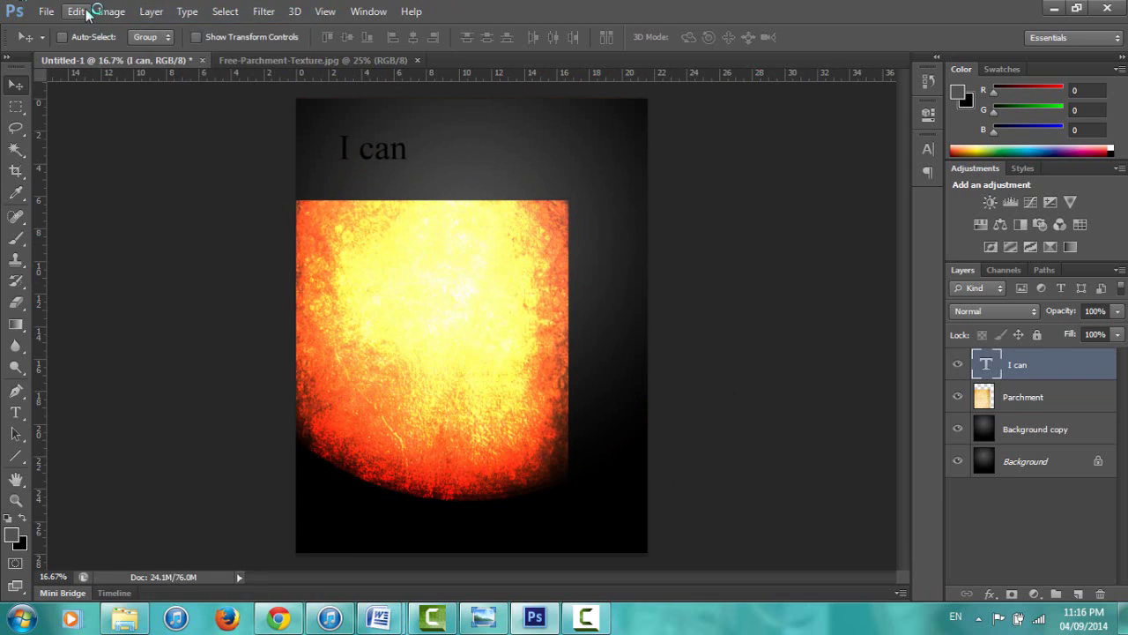
left_click(78, 11)
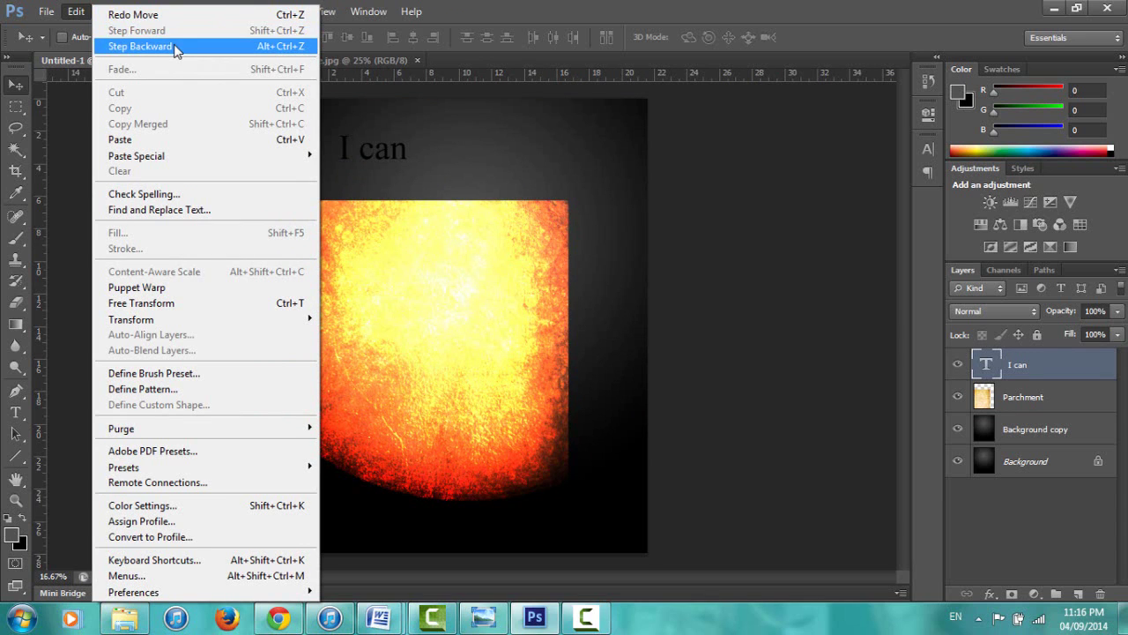
left_click(141, 45)
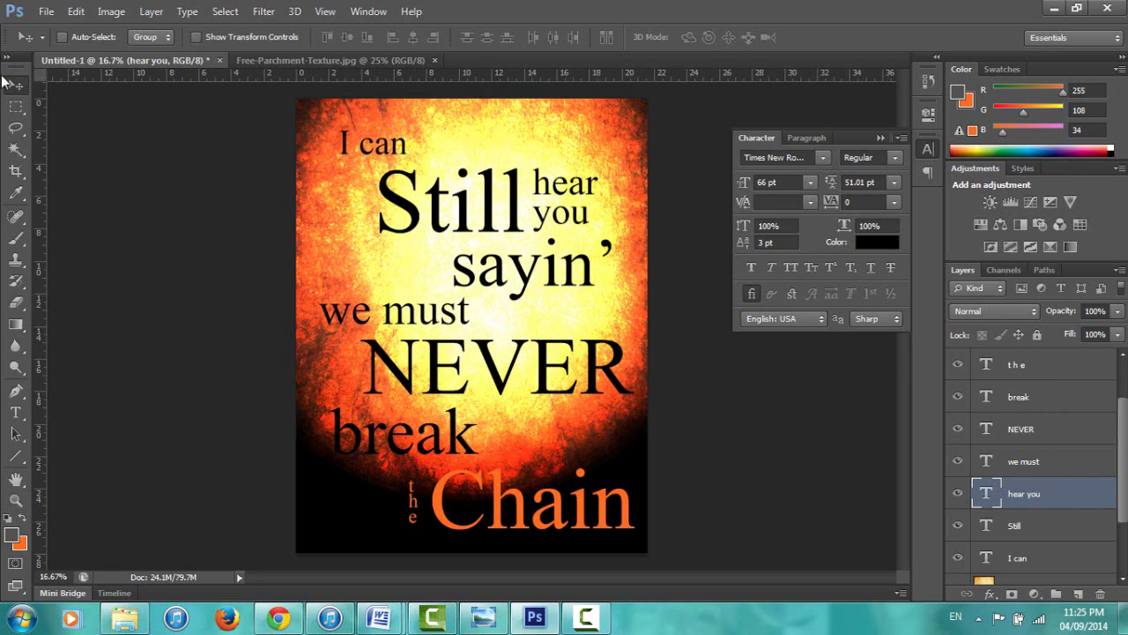
Nudge the "hear you" text slightly and place a vertical guide along the left edge of "I can".
left_click_drag(596, 219, 580, 196)
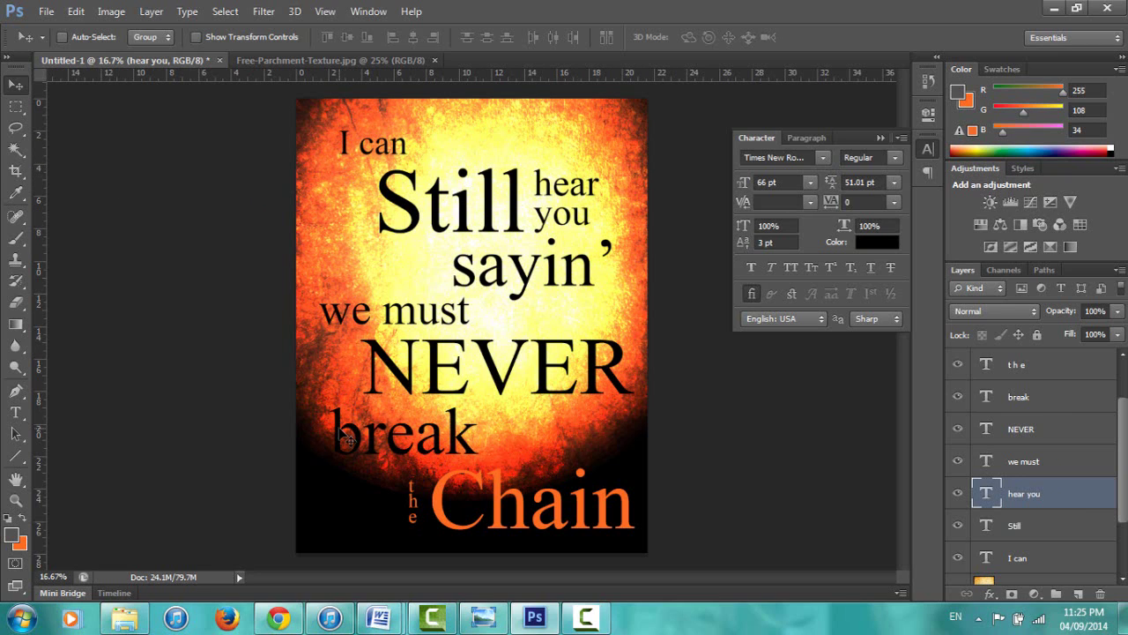
left_click_drag(43, 324, 338, 312)
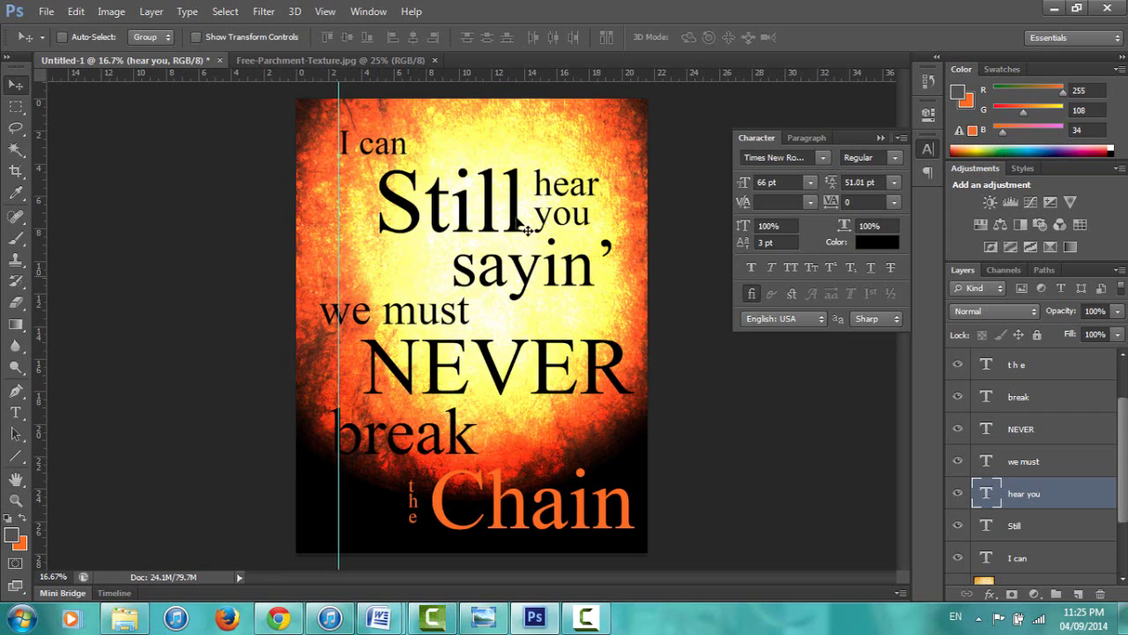
left_click(331, 12)
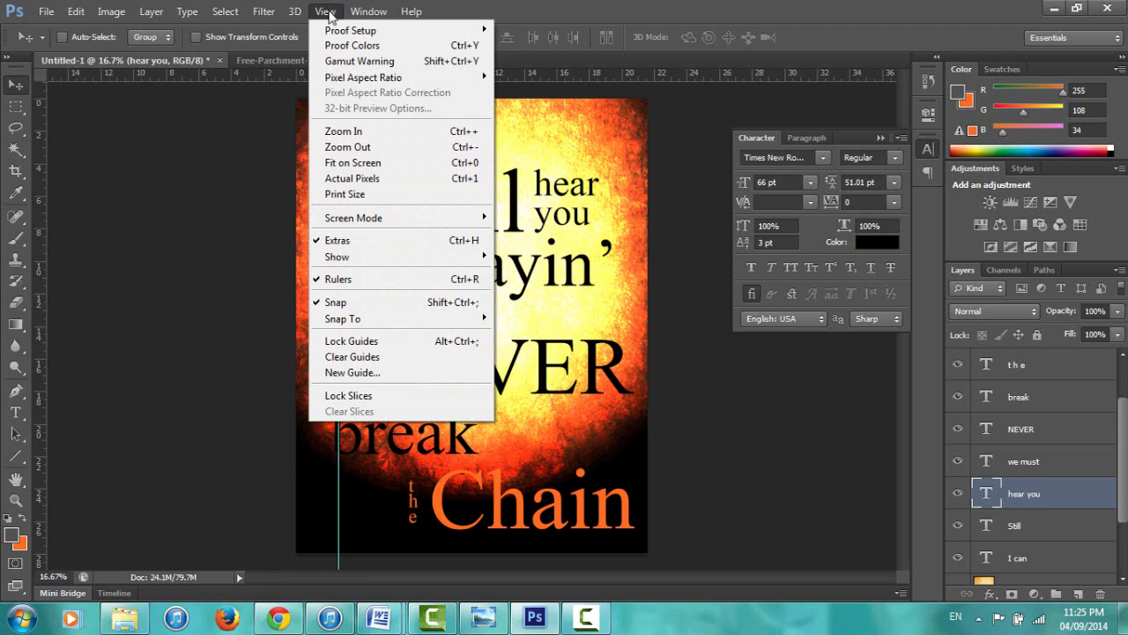
mouse_move(372, 257)
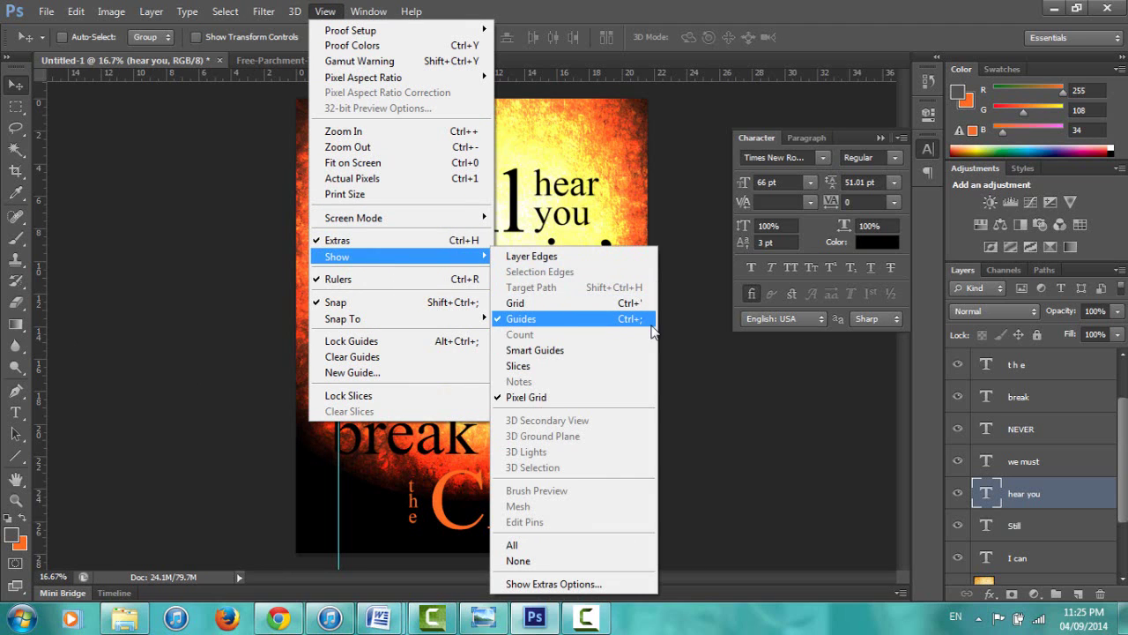
left_click(684, 363)
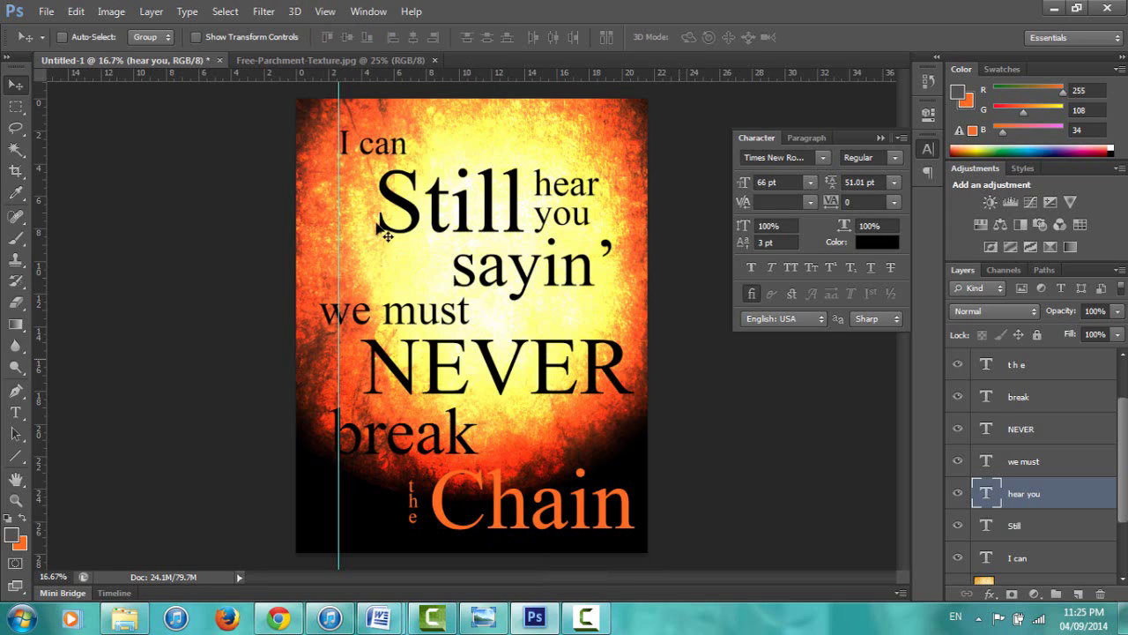
mouse_move(387, 76)
left_mouse_down()
mouse_move(403, 238)
mouse_move(408, 55)
mouse_move(409, 73)
left_mouse_up()
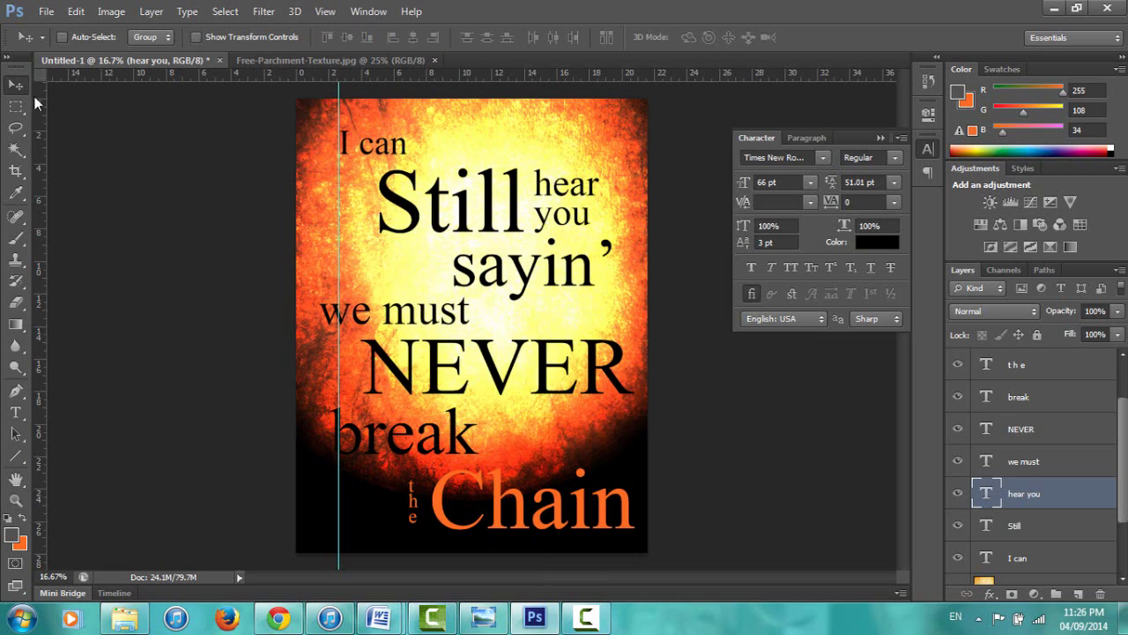
Change the font of the word "Still" to Trajan Pro.
left_click(15, 412)
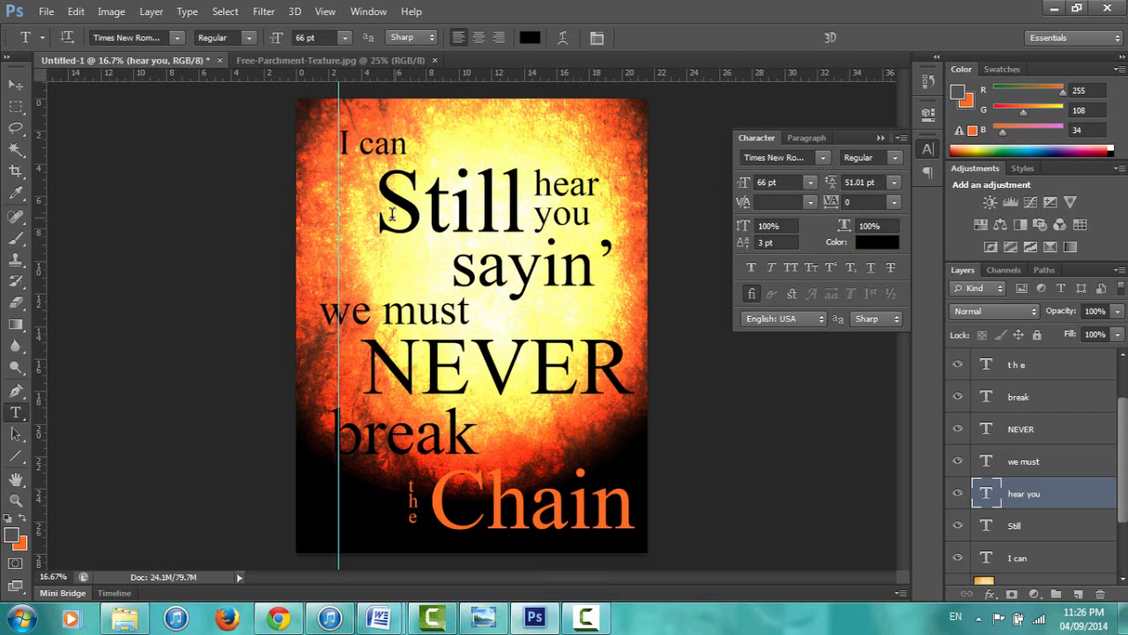
left_click_drag(391, 201, 527, 211)
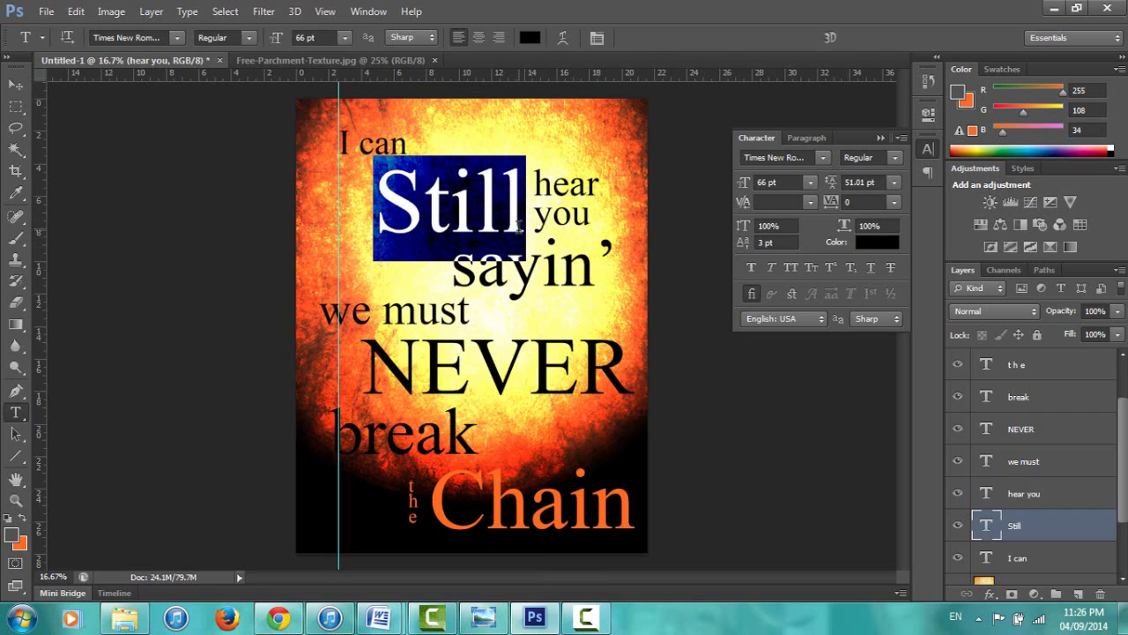
left_click(176, 38)
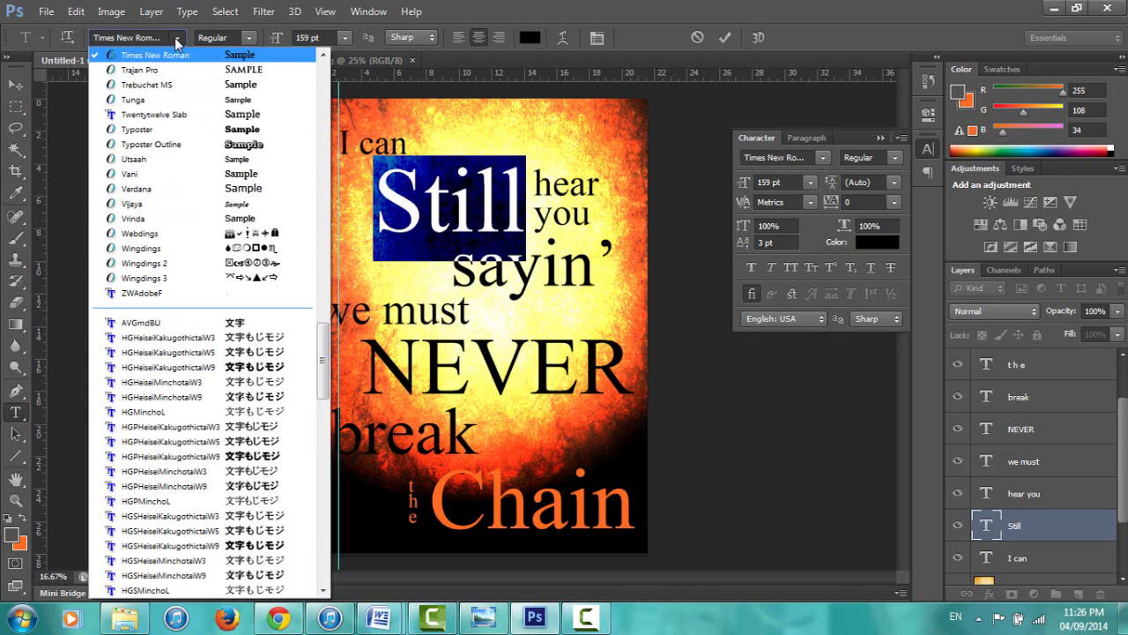
scroll(320, 309, "up", 10)
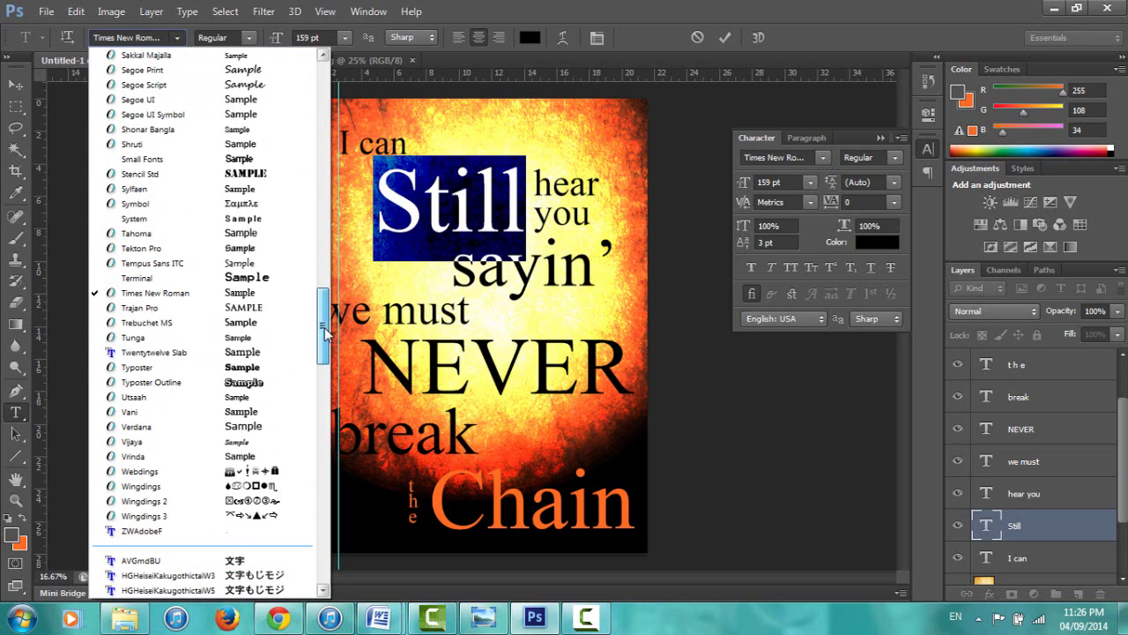
left_click_drag(320, 304, 324, 99)
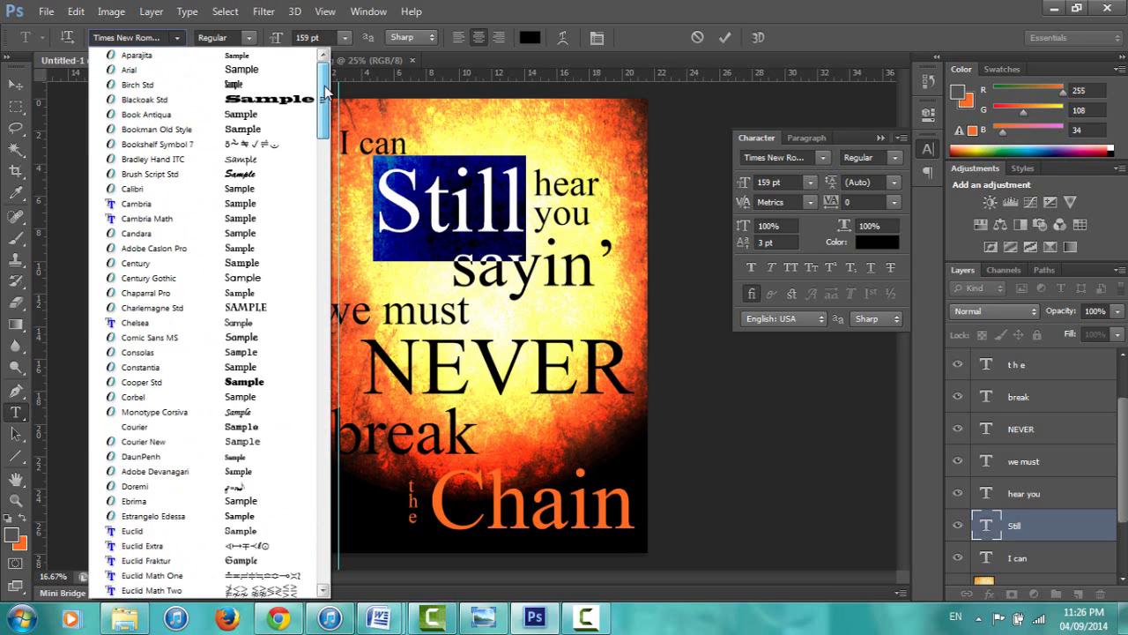
left_click_drag(327, 102, 326, 134)
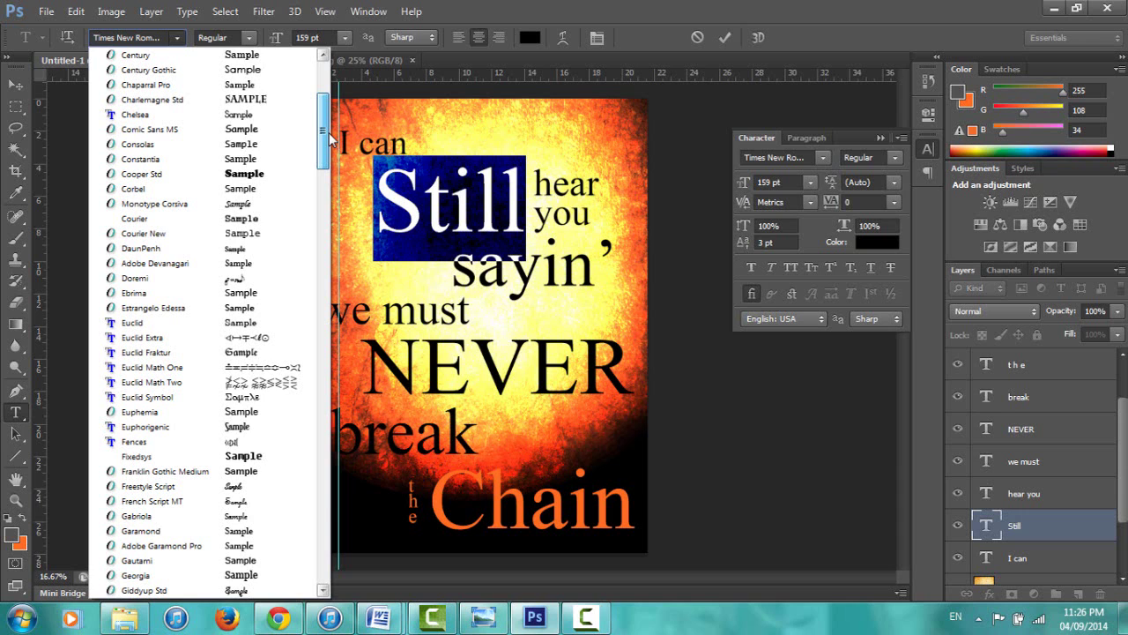
left_click_drag(329, 139, 320, 319)
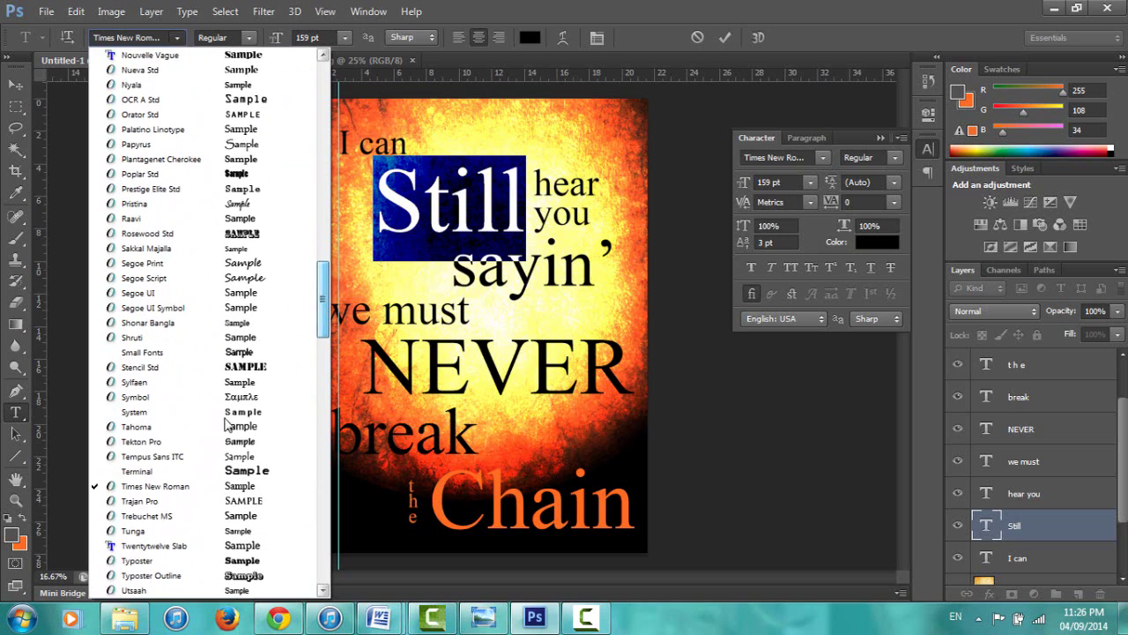
left_click(159, 505)
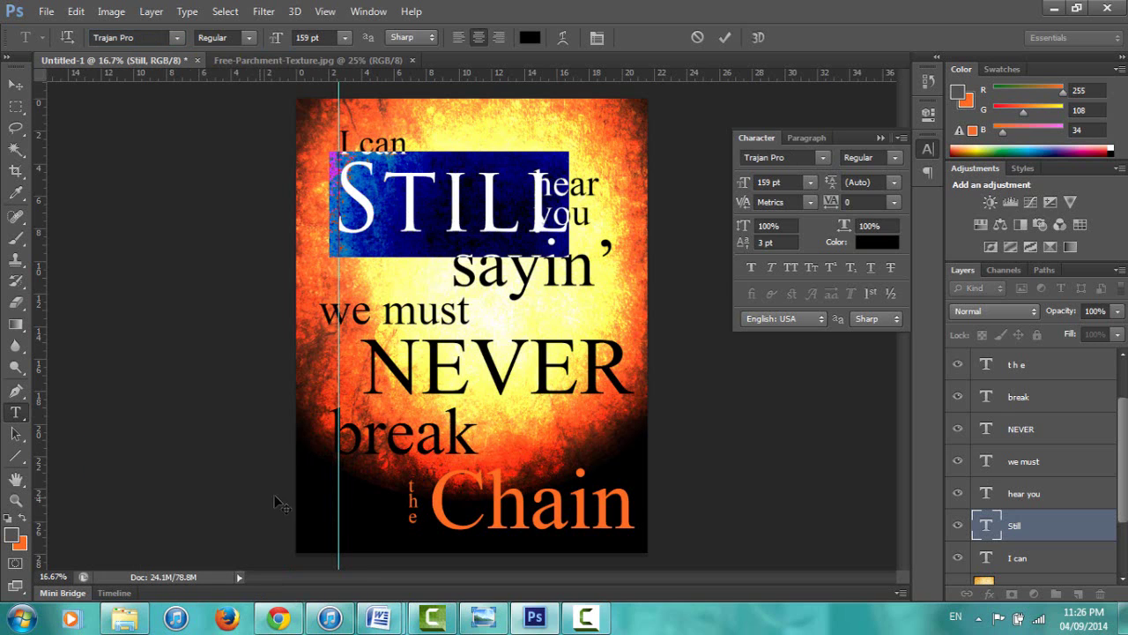
Move the "Still" text to the left so it no longer overlaps "hear you".
left_click(16, 83)
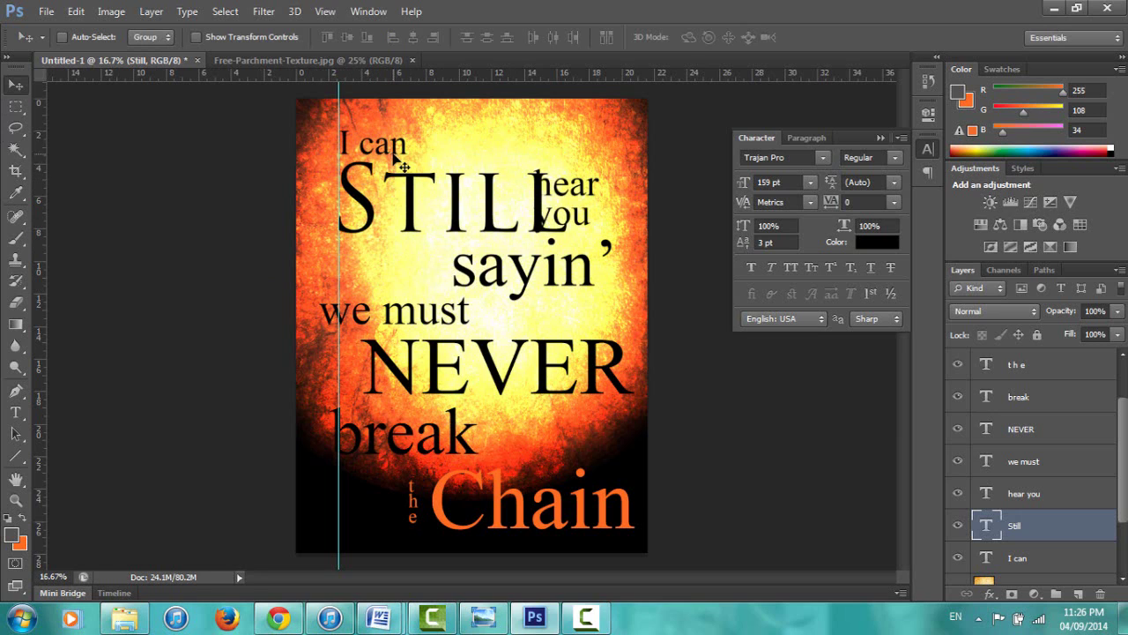
left_click_drag(471, 201, 448, 199)
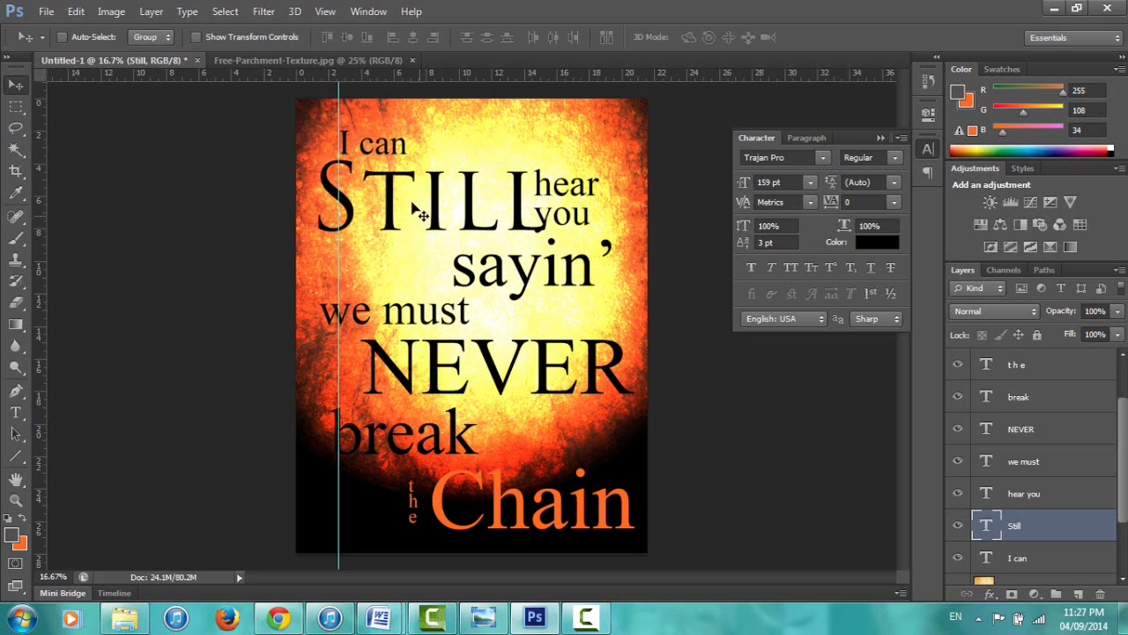
mouse_move(373, 213)
left_mouse_down()
mouse_move(363, 186)
mouse_move(362, 213)
left_mouse_up()
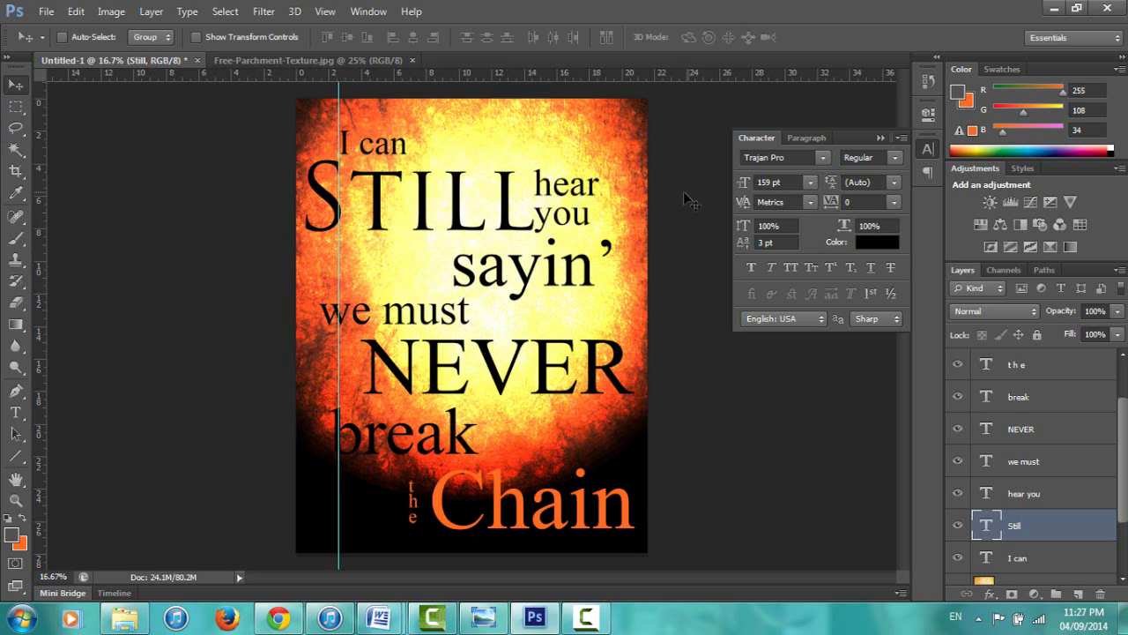